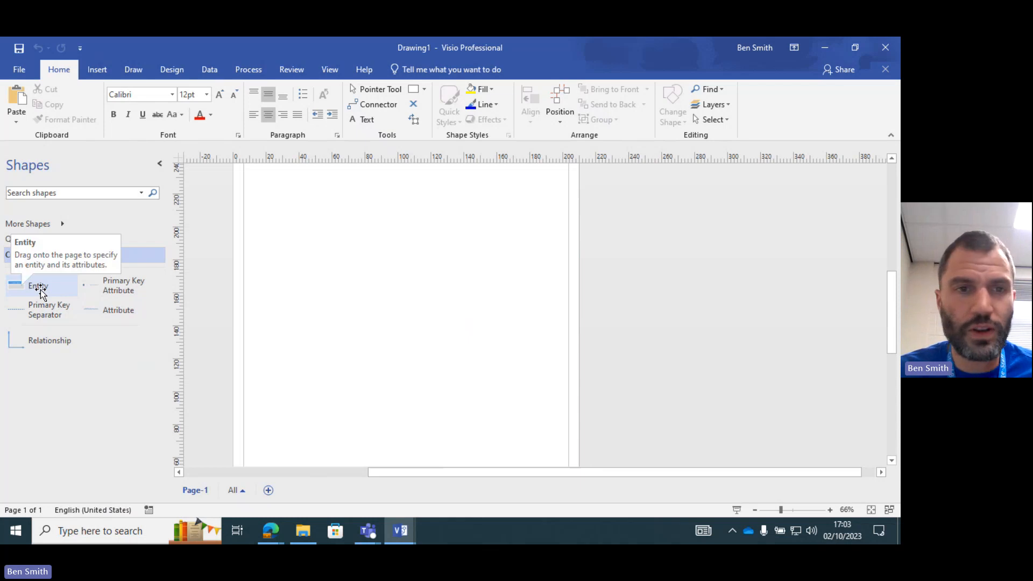
# Step: Add an entity near the page's upper-left area and name it Customer
pyautogui.moveTo(40, 290); pyautogui.dragTo(324, 222)
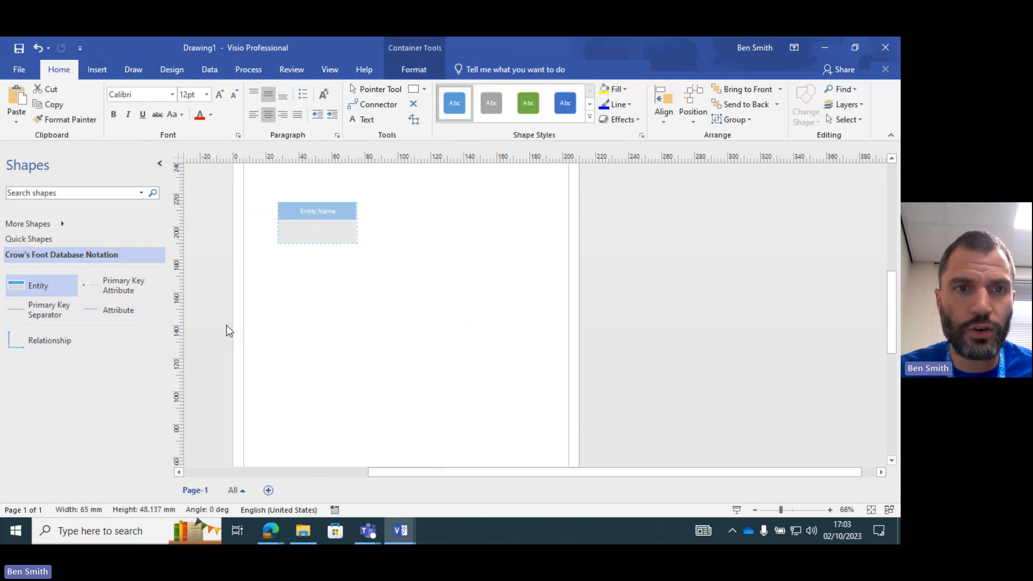
pyautogui.doubleClick(326, 210)
pyautogui.write('qusom')
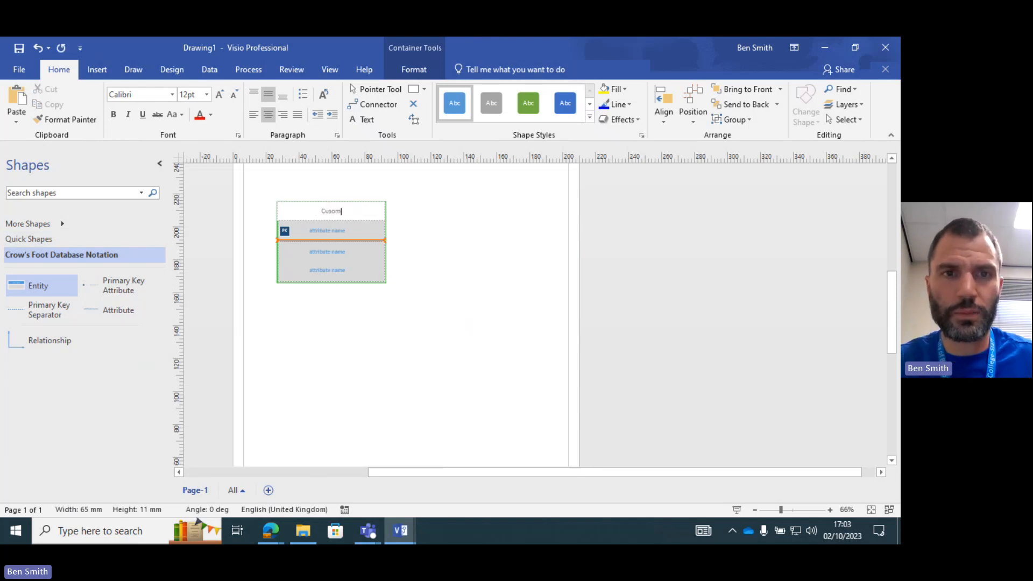
pyautogui.press('BackSpace')
pyautogui.press('BackSpace')
pyautogui.write('tomer')
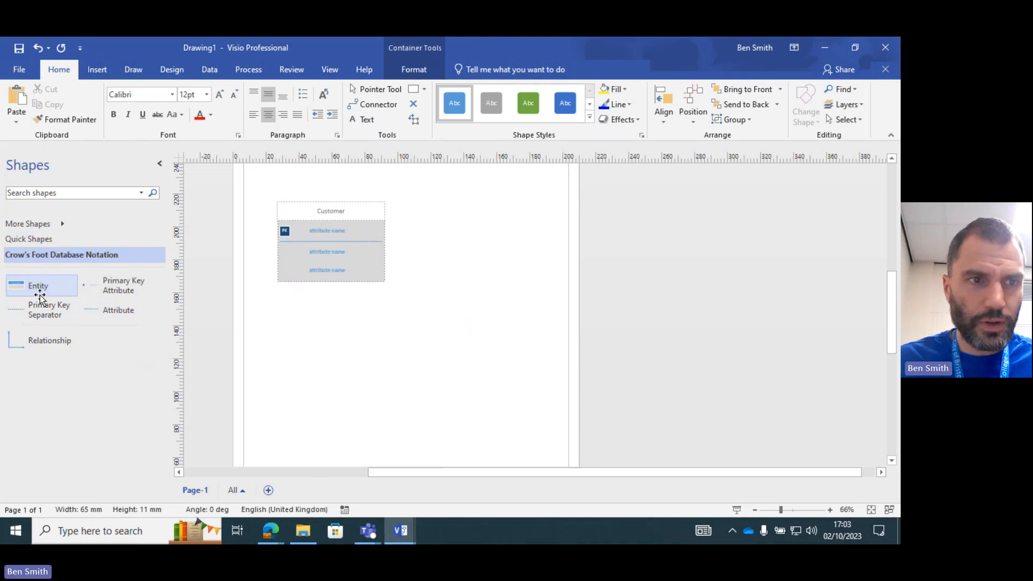
# Step: Add a second entity to the right of Customer and name it Order
pyautogui.moveTo(35, 284); pyautogui.dragTo(482, 248)
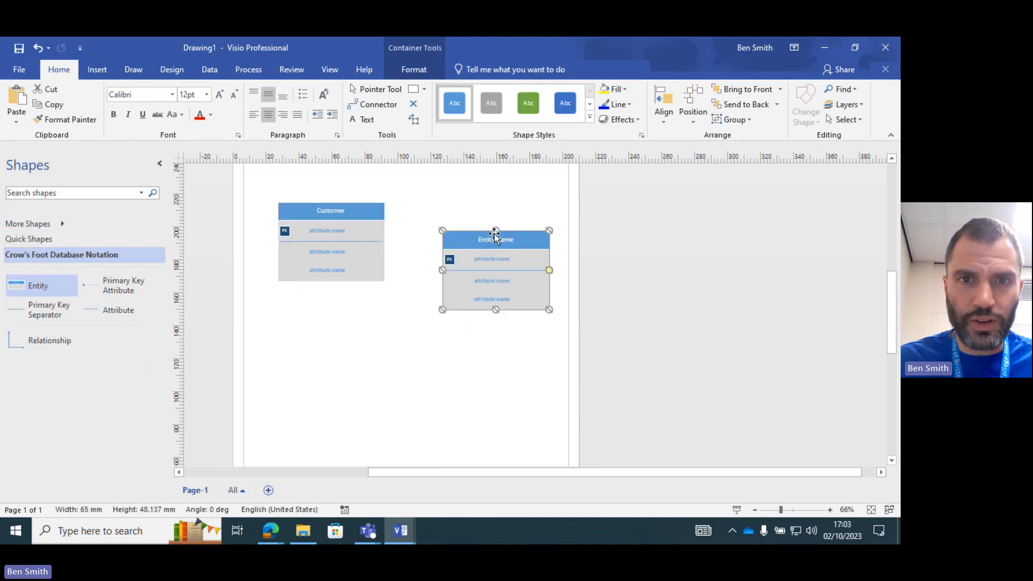
pyautogui.click(490, 238)
pyautogui.doubleClick(489, 238)
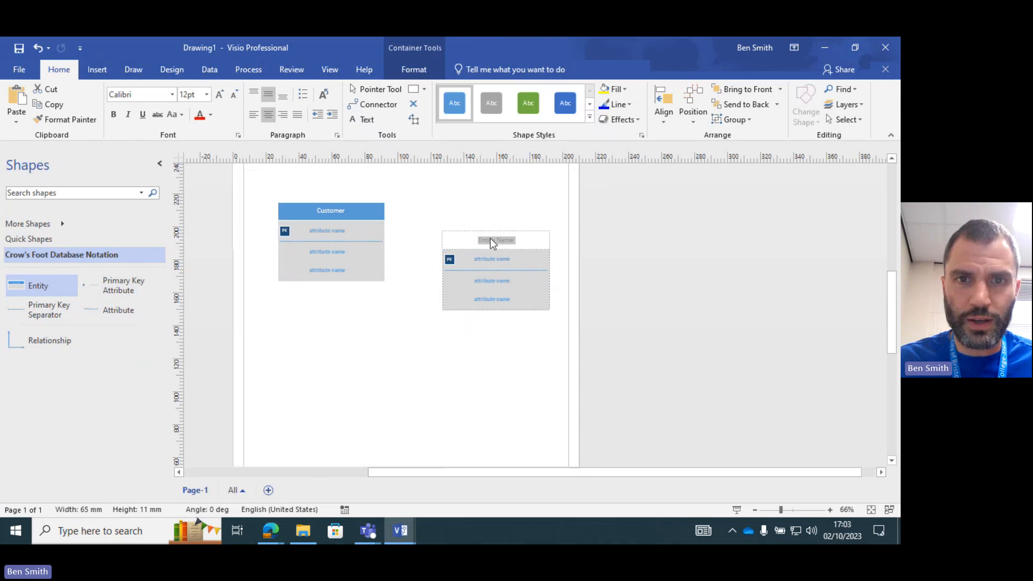
pyautogui.scroll(4, 490, 238)
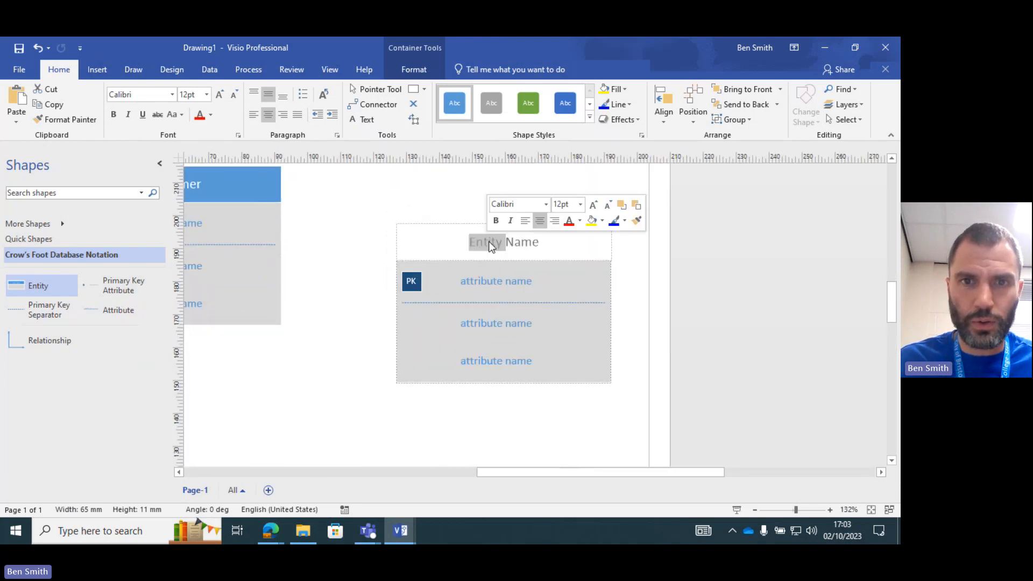
pyautogui.hotkey('ctrl', 'a')
pyautogui.write('Order')
pyautogui.press('Return')
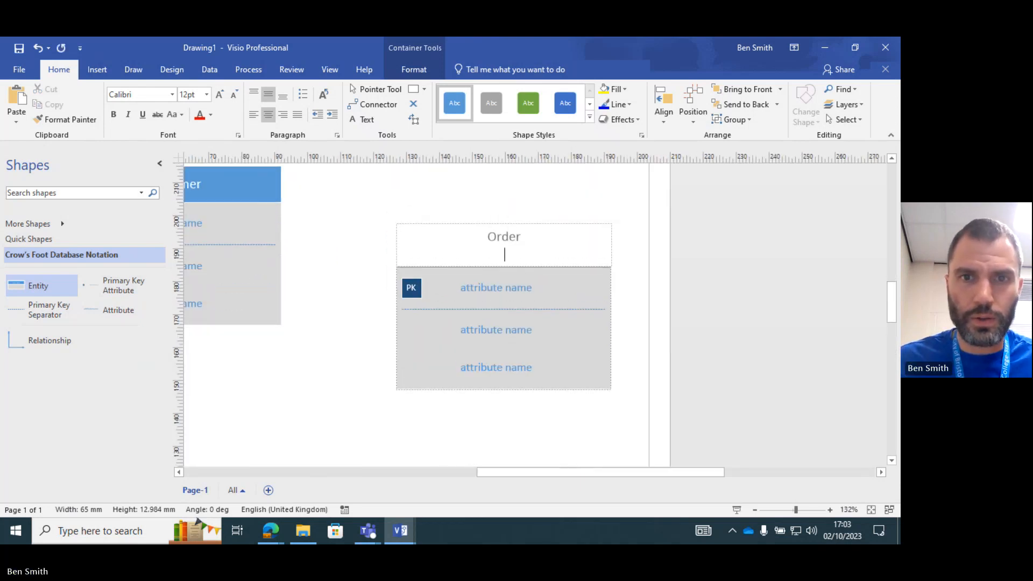
pyautogui.press('BackSpace')
pyautogui.click(242, 356)
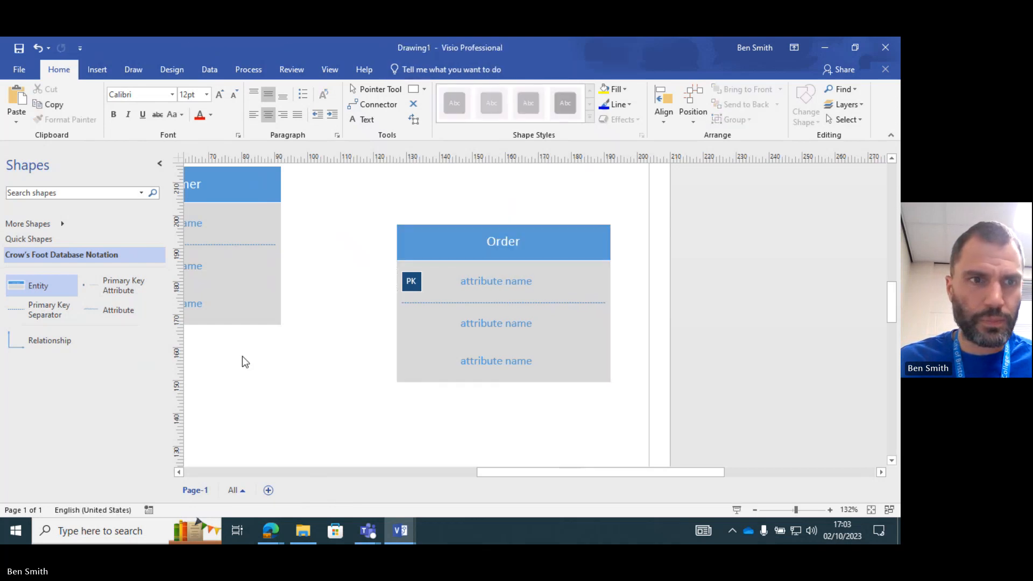
# Step: Add a third entity, place it below Customer and name it Menu Items
pyautogui.moveTo(42, 291); pyautogui.dragTo(323, 391)
pyautogui.keyDown('ctrl'); pyautogui.scroll(-2, 339, 387); pyautogui.keyUp('ctrl')
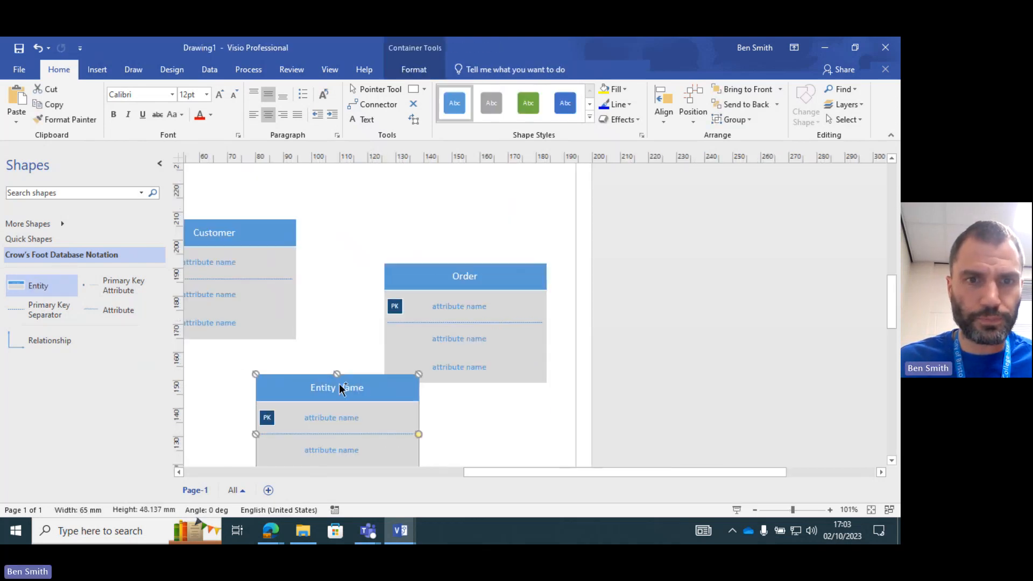
pyautogui.scroll(-3, 399, 371)
pyautogui.moveTo(546, 473); pyautogui.dragTo(487, 474)
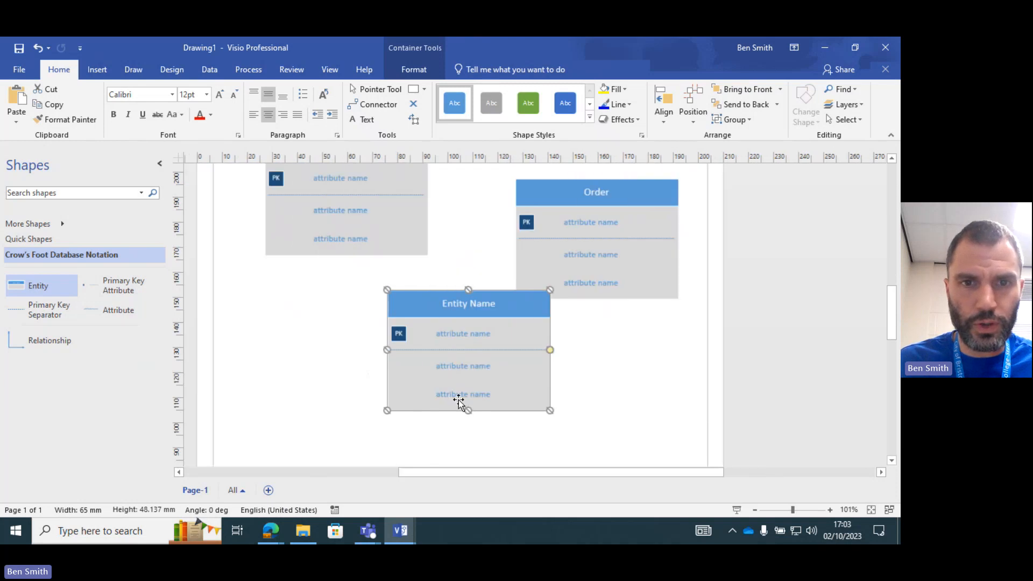
pyautogui.moveTo(487, 309); pyautogui.dragTo(385, 333)
pyautogui.doubleClick(364, 328)
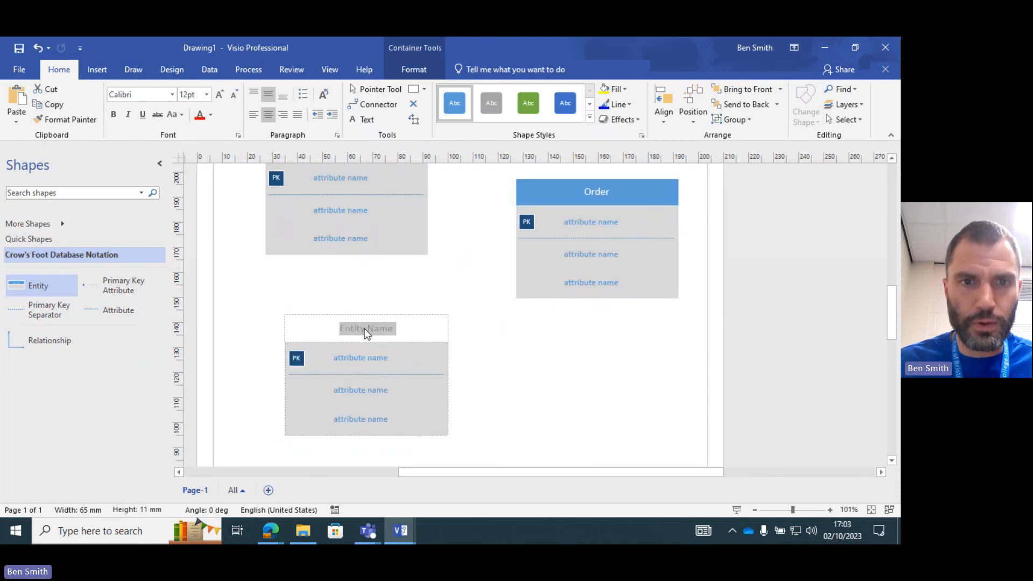
pyautogui.click(365, 328)
pyautogui.tripleClick(366, 328)
pyautogui.write('Me')
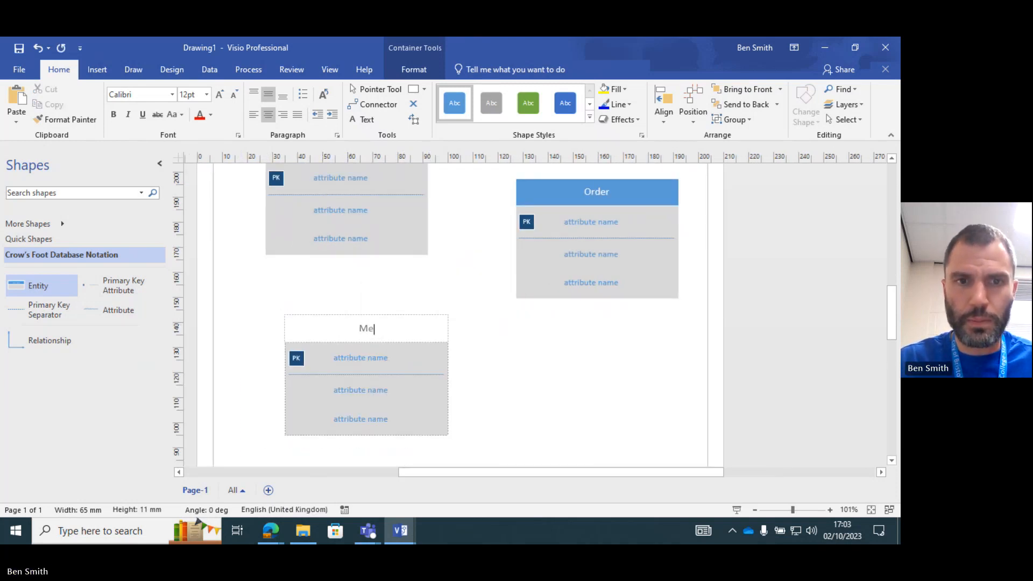
pyautogui.write('nu Items')
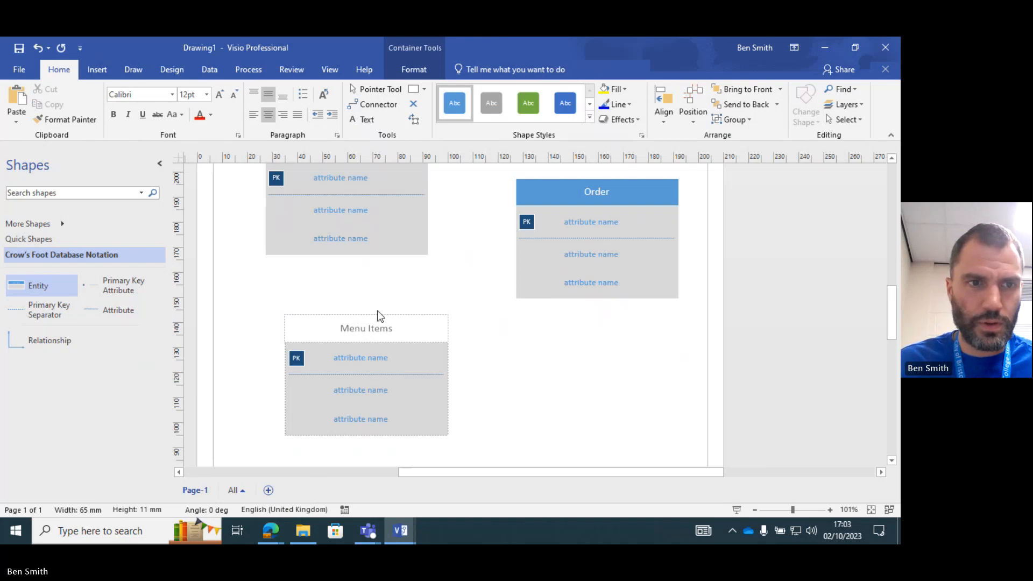
pyautogui.click(380, 311)
# Step: Name the primary key attribute of the Customer entity CustomerID
pyautogui.scroll(2, 377, 306)
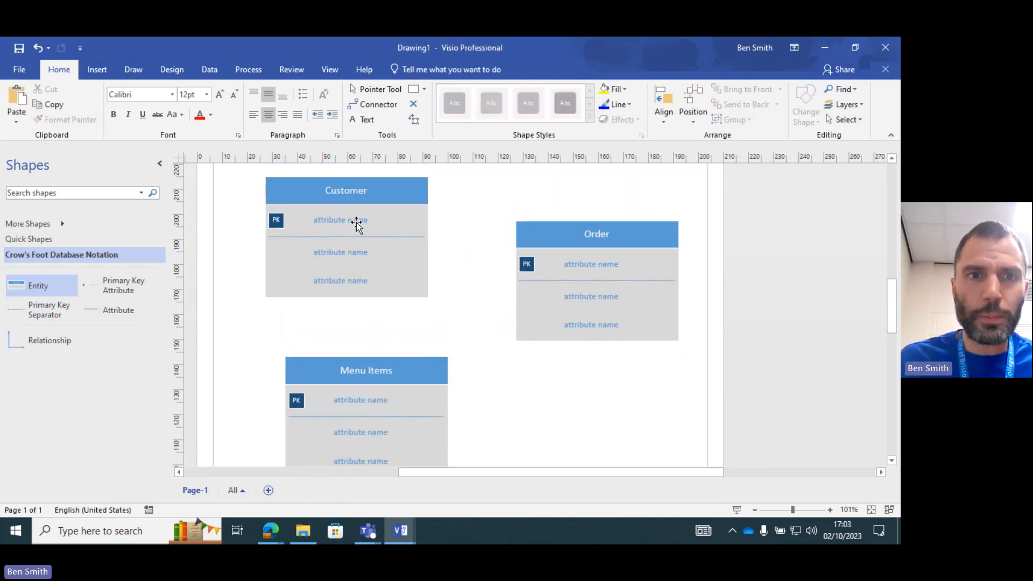
pyautogui.hscroll(-4, 272, 221)
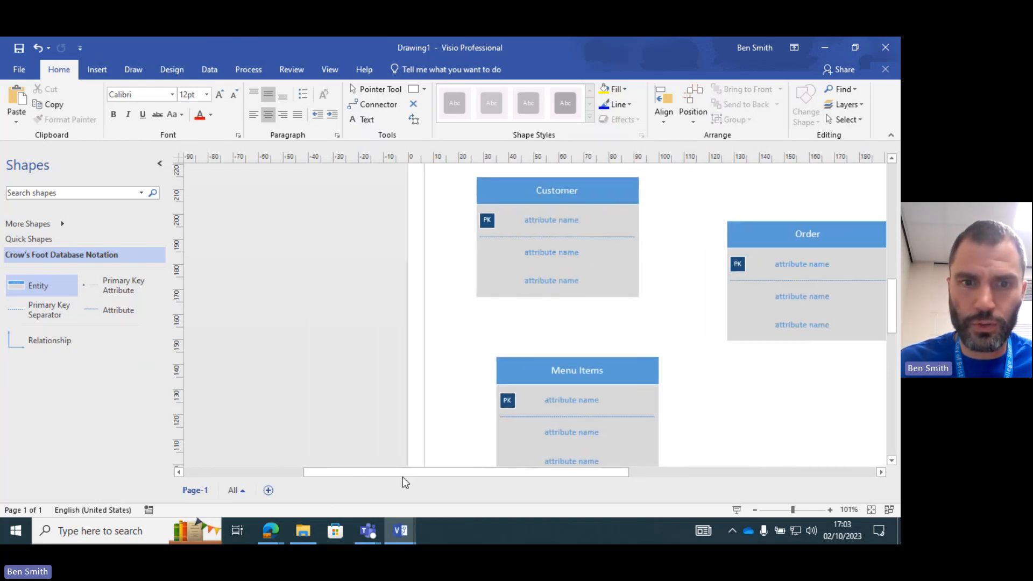
pyautogui.hscroll(4, 403, 471)
pyautogui.scroll(5, 340, 192)
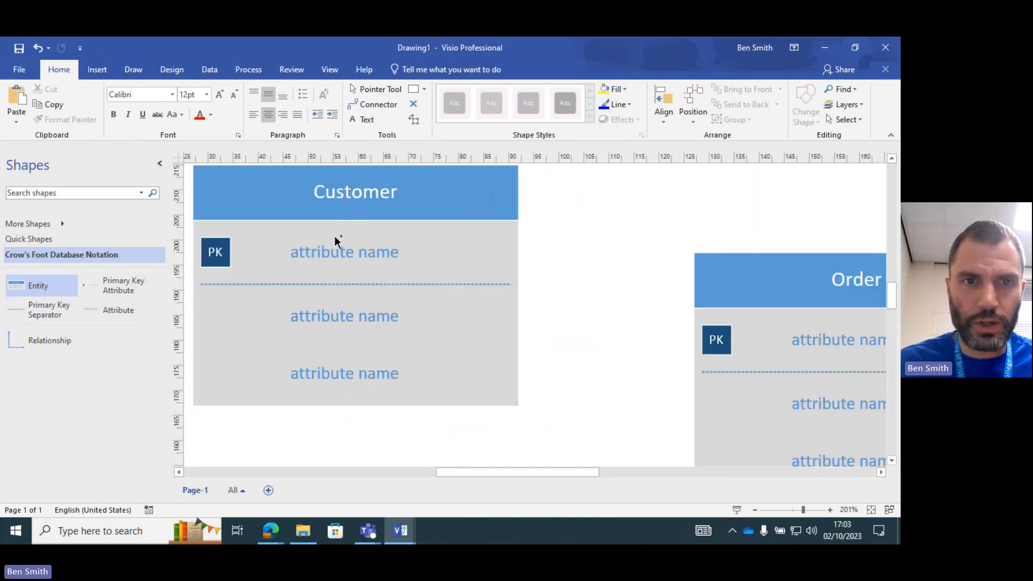
pyautogui.doubleClick(334, 250)
pyautogui.tripleClick(334, 250)
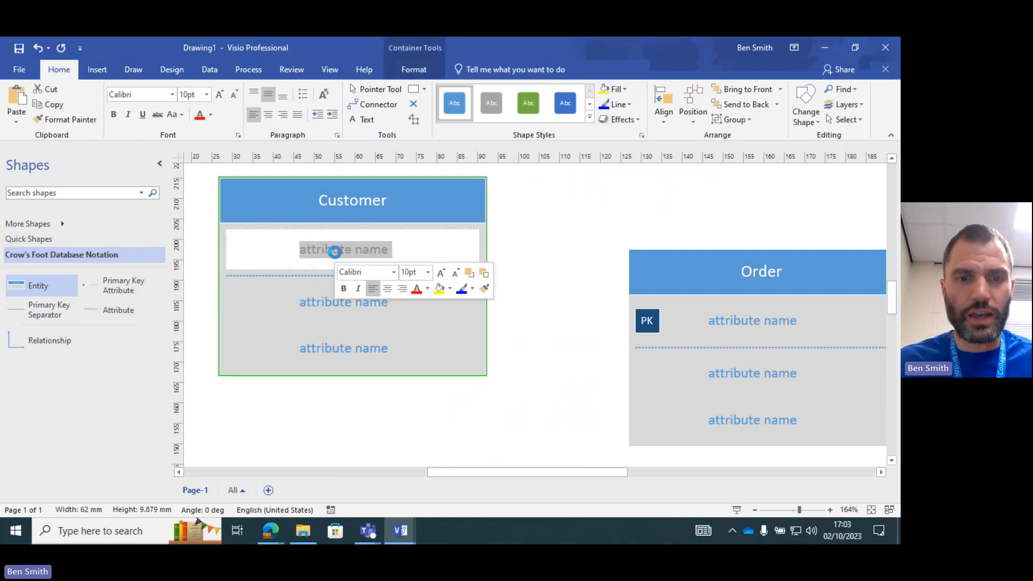
pyautogui.write('CustomerID')
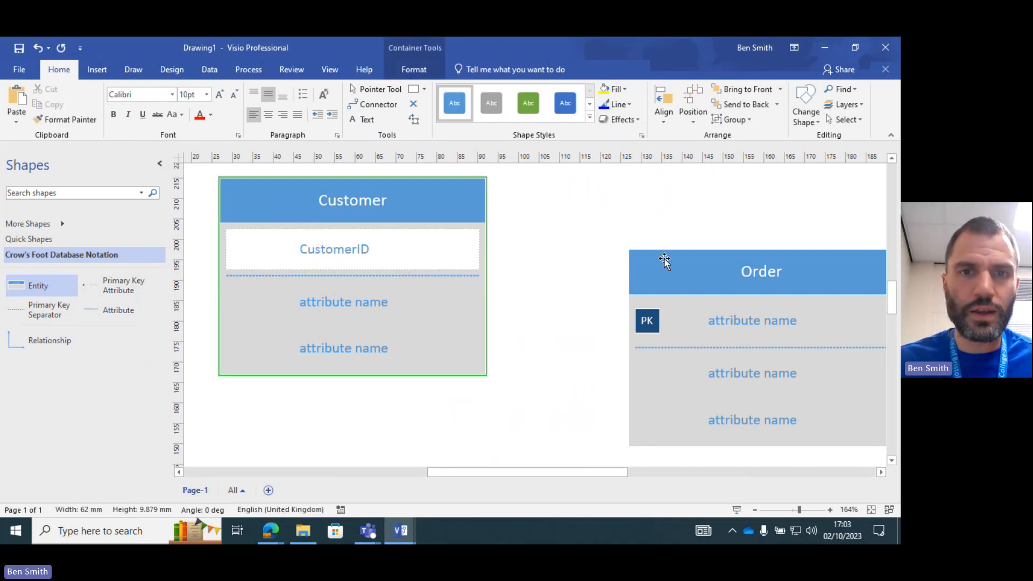
# Step: Move the Order entity closer to Customer at about the same height and name its primary key attribute OrderID
pyautogui.moveTo(710, 270); pyautogui.dragTo(624, 194)
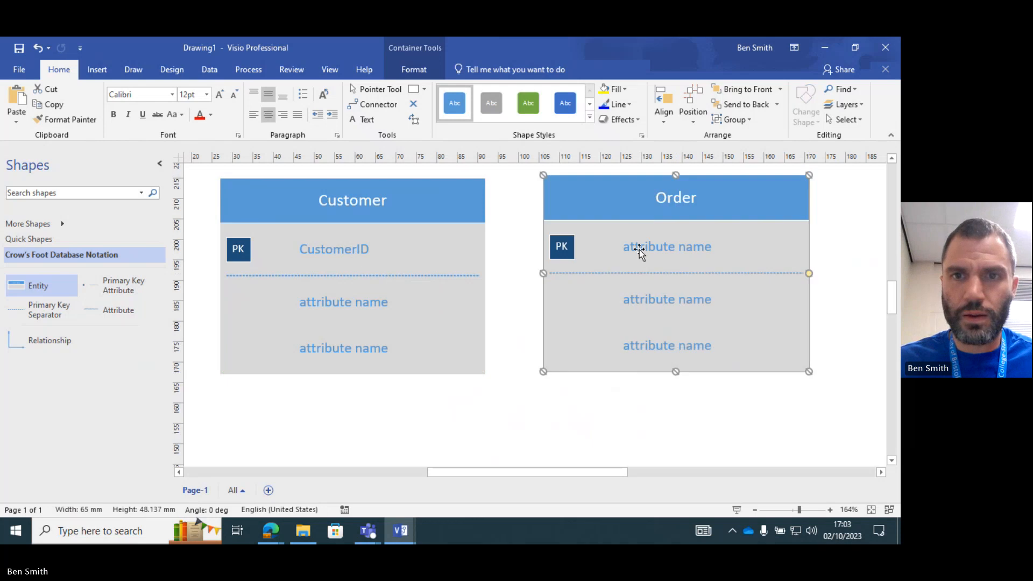
pyautogui.doubleClick(641, 249)
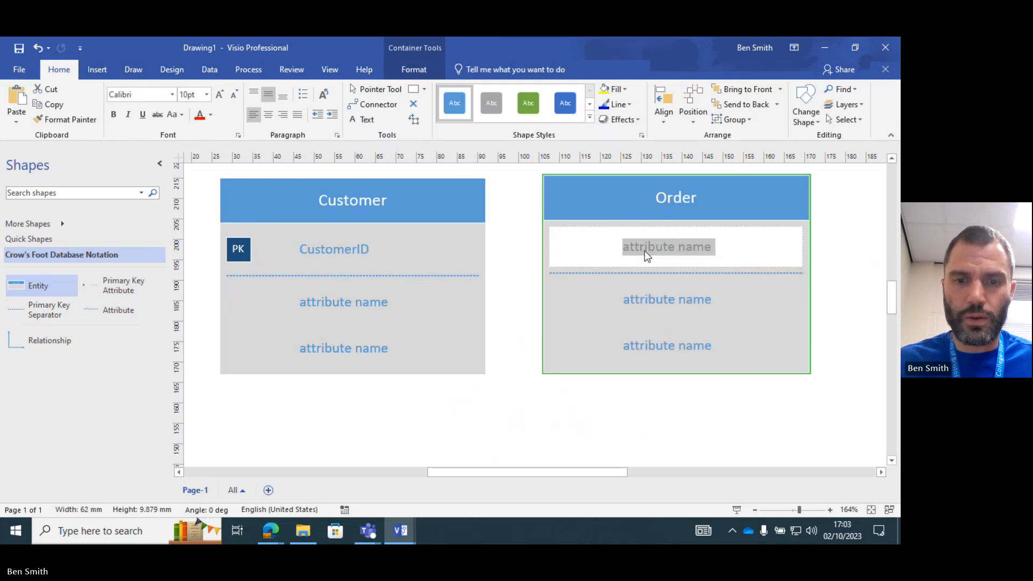
pyautogui.write('Or')
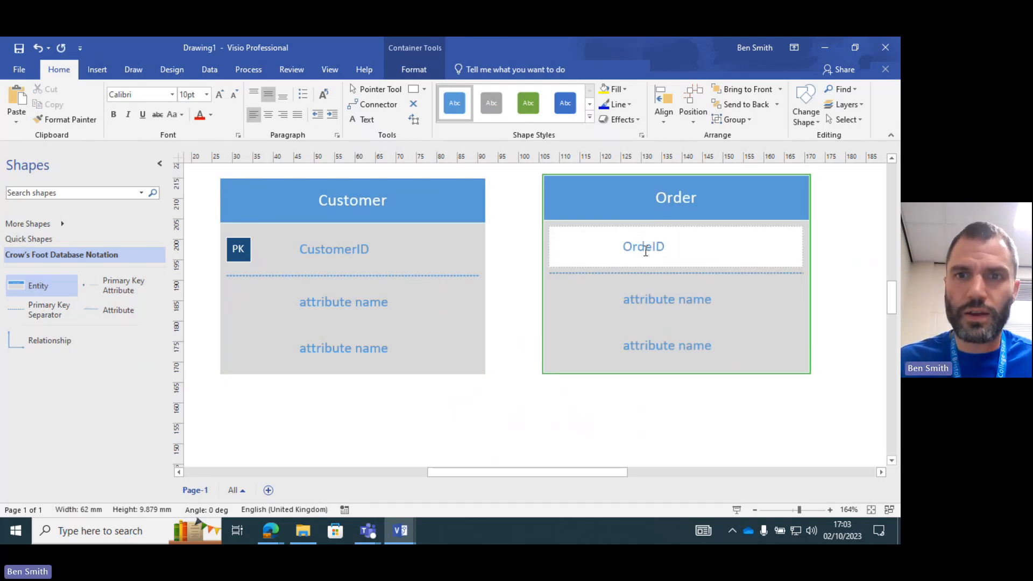
pyautogui.write('derID')
pyautogui.press('BackSpace')
pyautogui.press('BackSpace')
pyautogui.press('BackSpace')
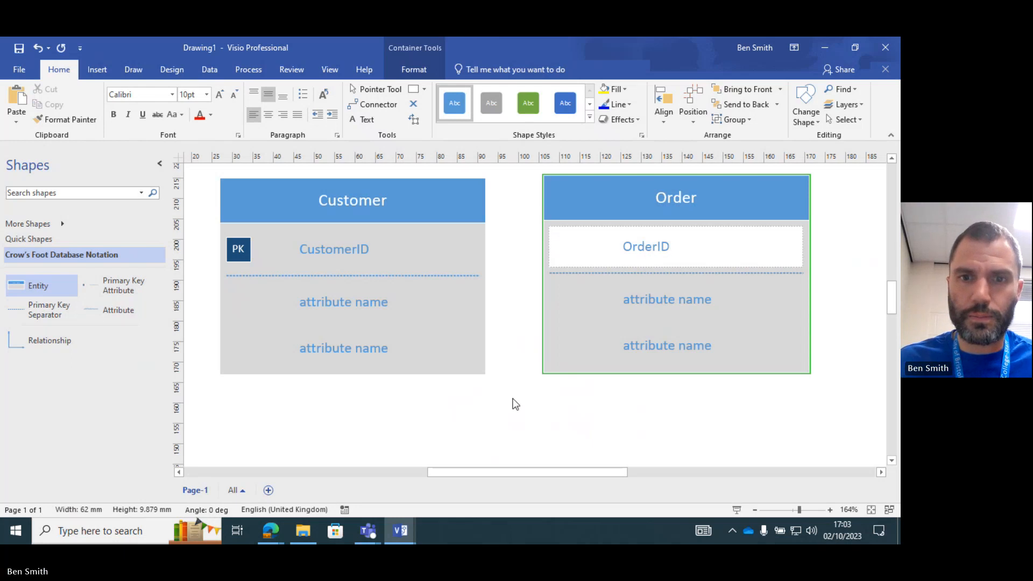
pyautogui.click(487, 408)
# Step: Name the primary key attribute of the Menu Items entity ItemID
pyautogui.scroll(-5, 484, 382)
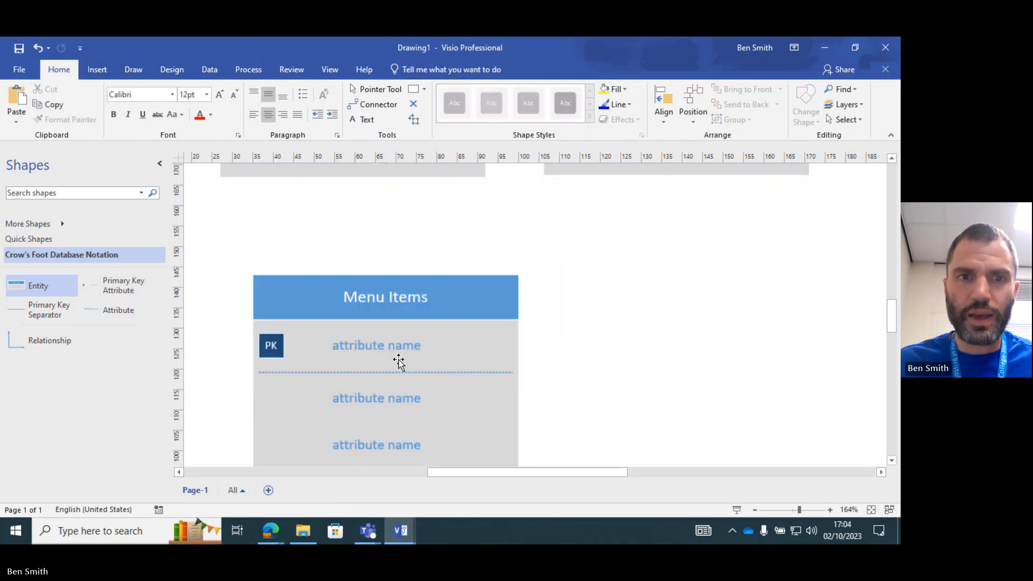
pyautogui.doubleClick(377, 331)
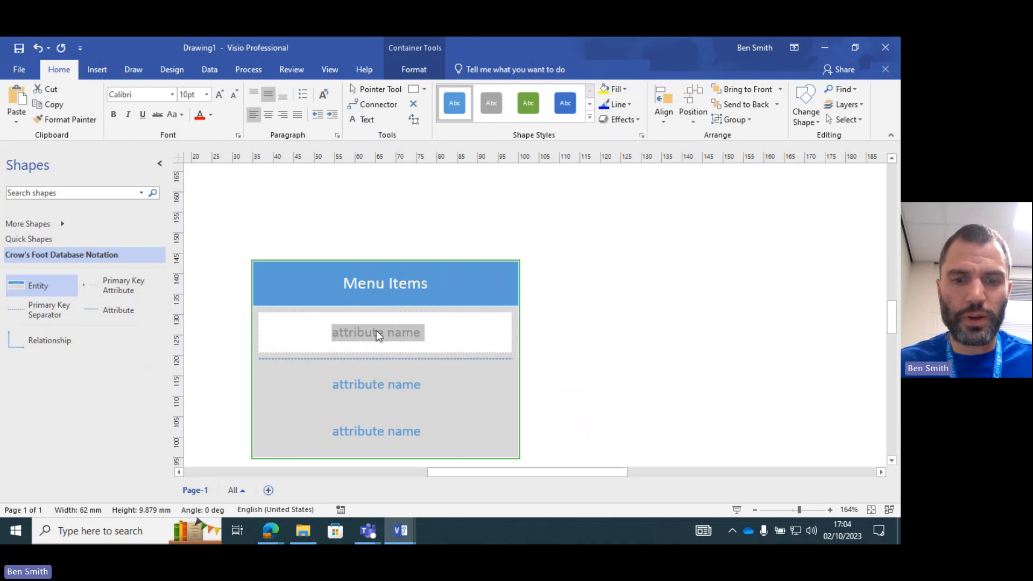
pyautogui.write('M')
pyautogui.press('BackSpace')
pyautogui.write('Ite')
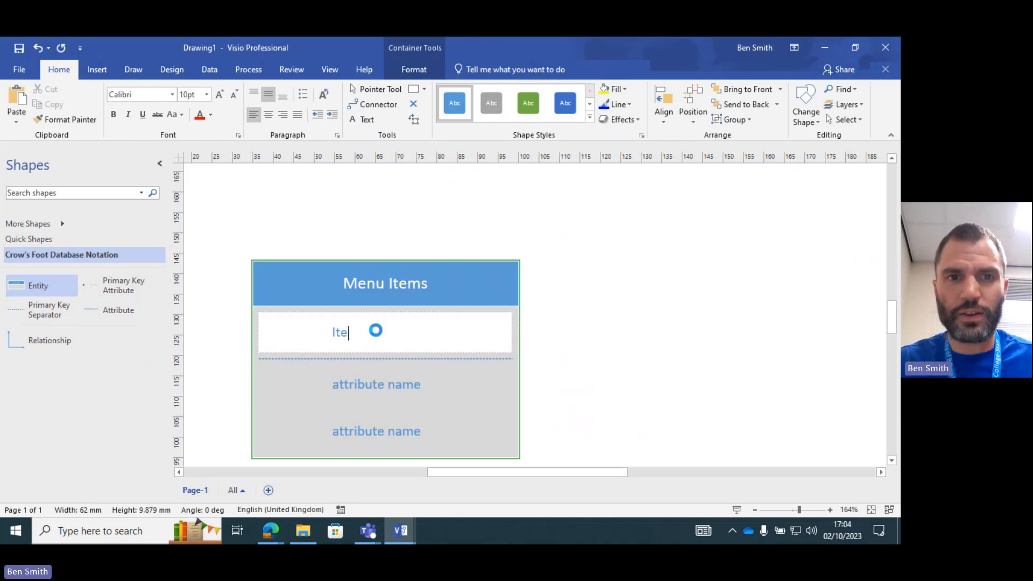
pyautogui.write('mId')
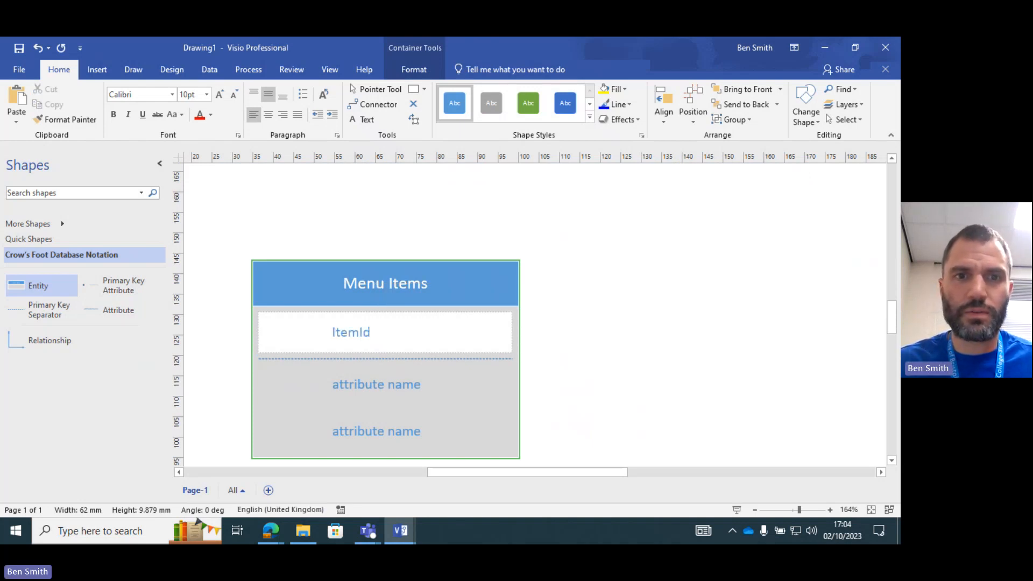
pyautogui.press('BackSpace')
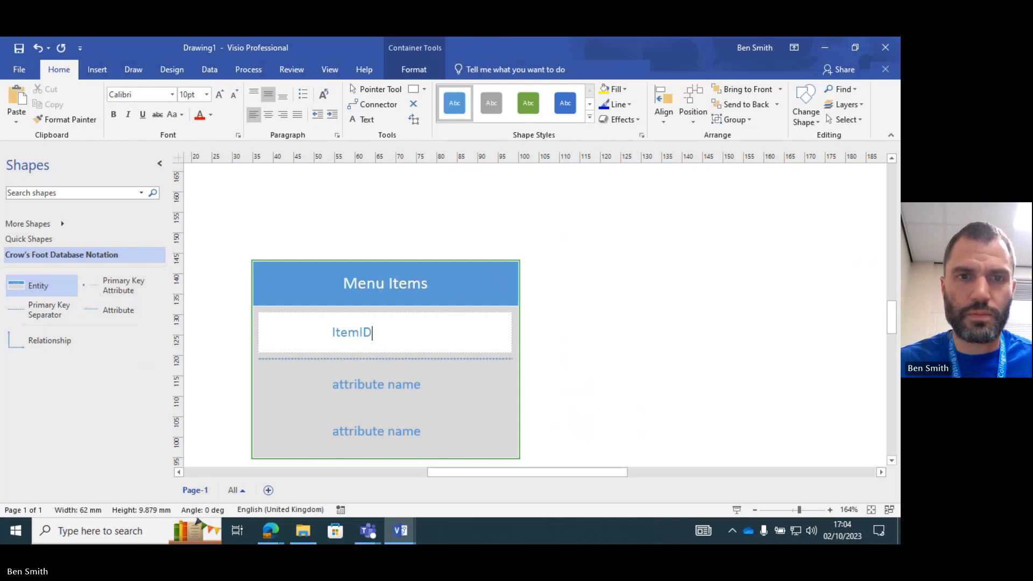
# Step: Name the two non-key attributes of the Menu Items entity Name and Type
pyautogui.doubleClick(397, 386)
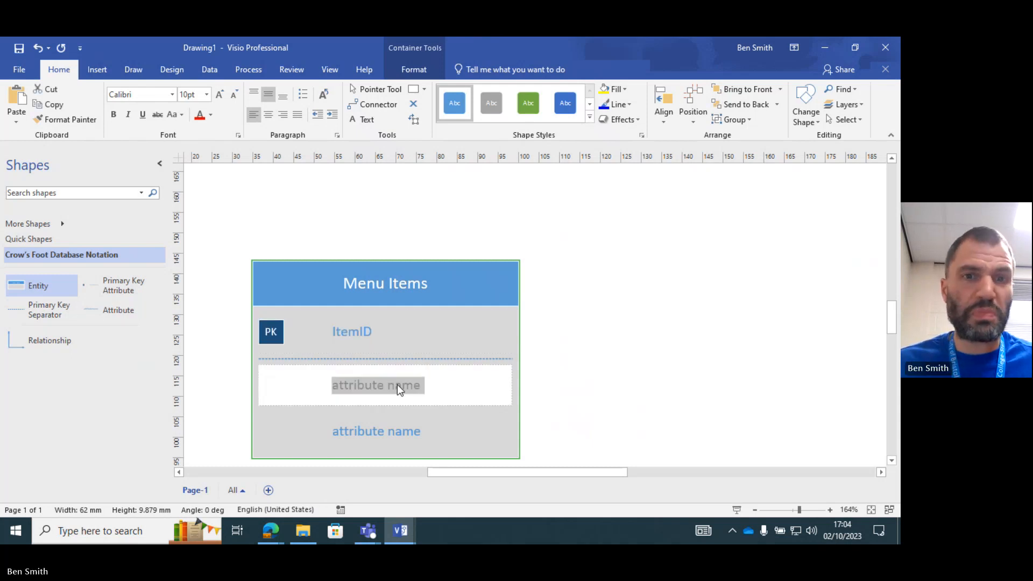
pyautogui.write('Name')
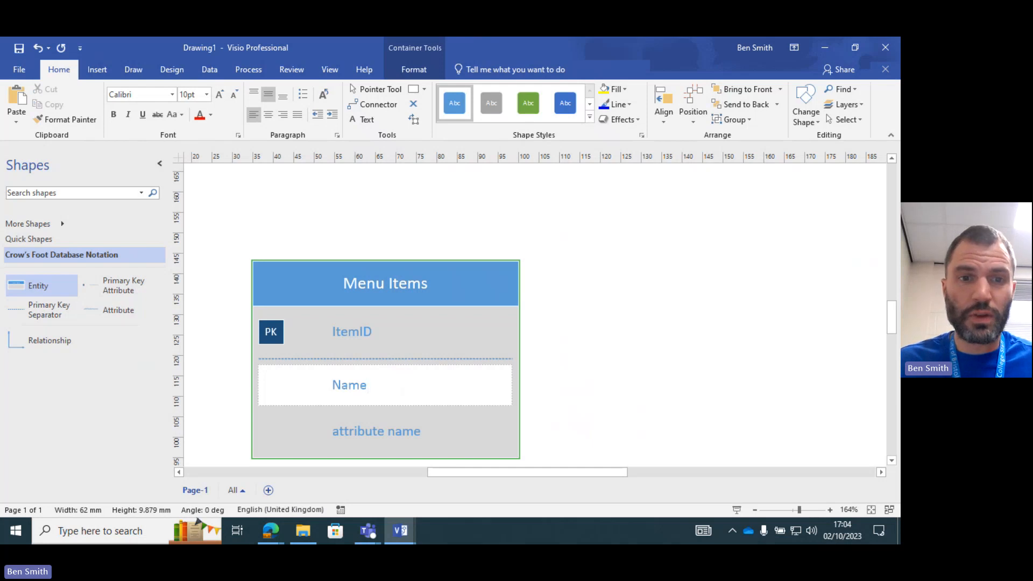
pyautogui.doubleClick(408, 431)
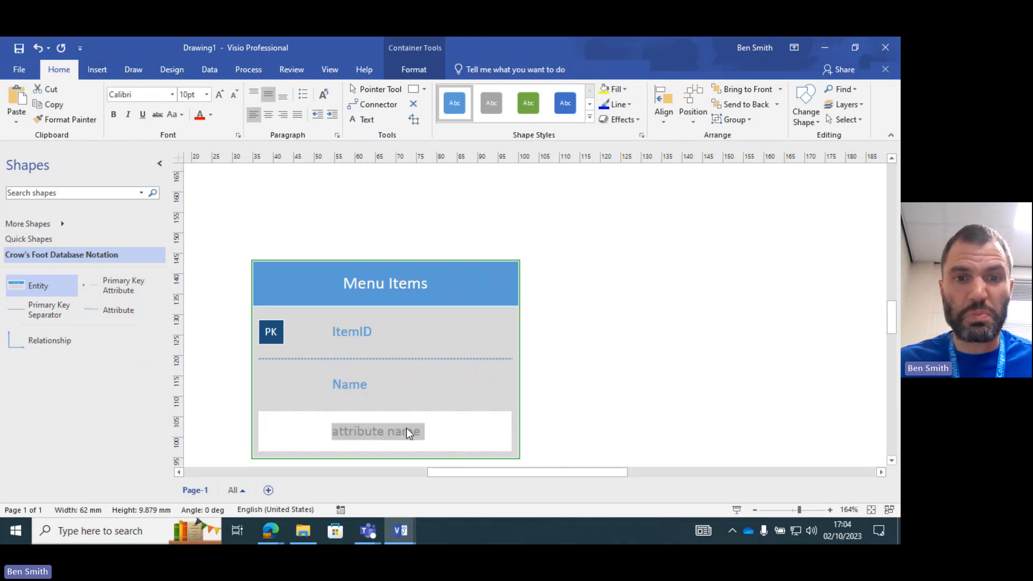
pyautogui.write('Type')
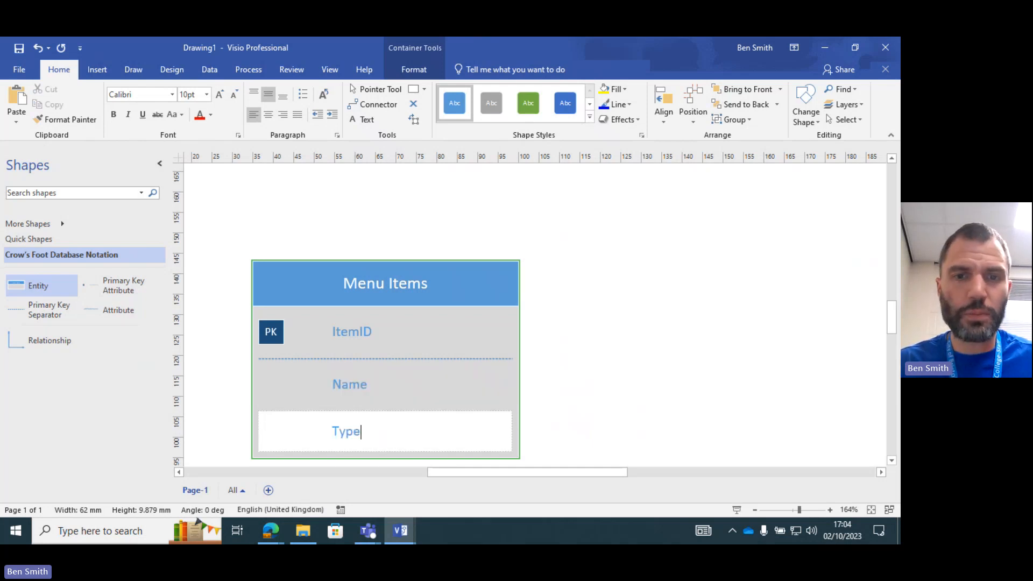
pyautogui.click(581, 362)
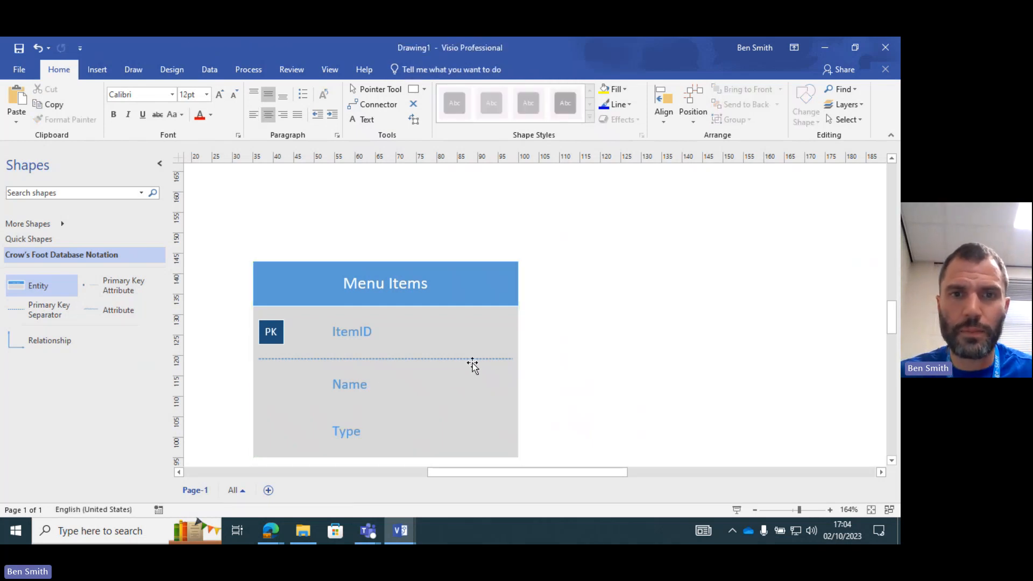
# Step: Check the shape data of the Menu Items entity and close it again
pyautogui.scroll(2, 472, 363)
pyautogui.scroll(-3, 470, 367)
pyautogui.rightClick(520, 316)
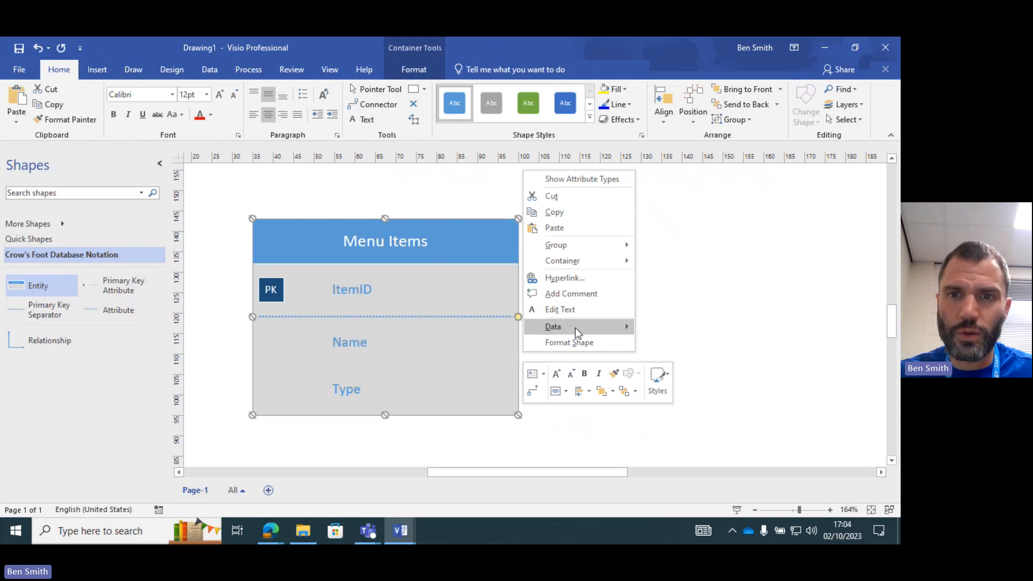
pyautogui.moveTo(576, 328)
pyautogui.click(668, 334)
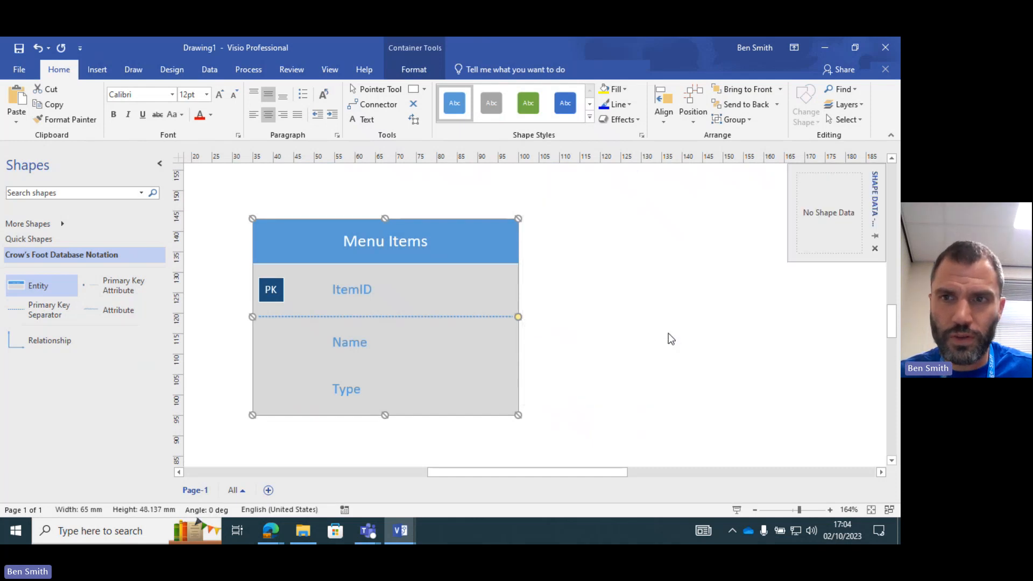
pyautogui.click(874, 248)
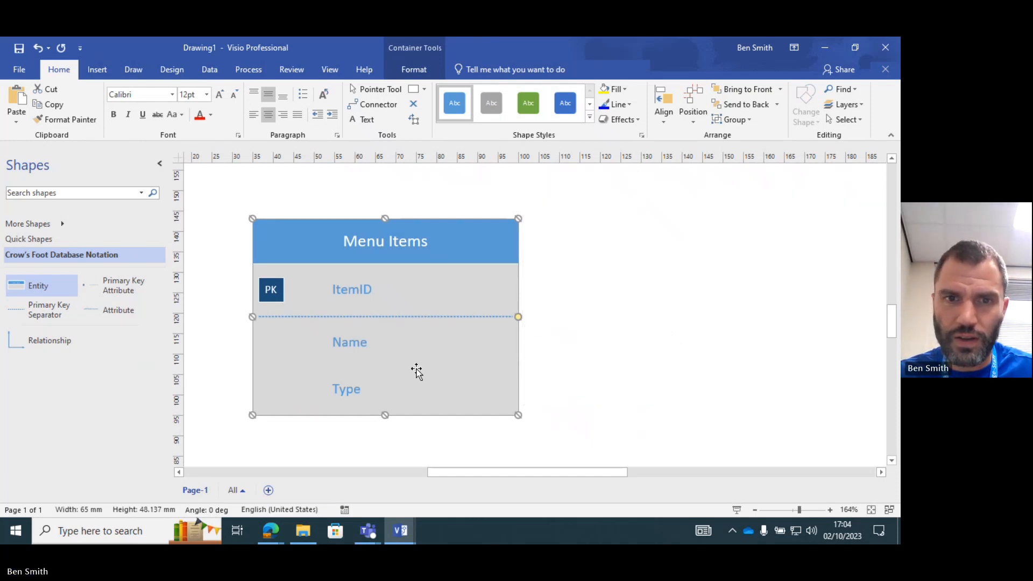
pyautogui.rightClick(521, 374)
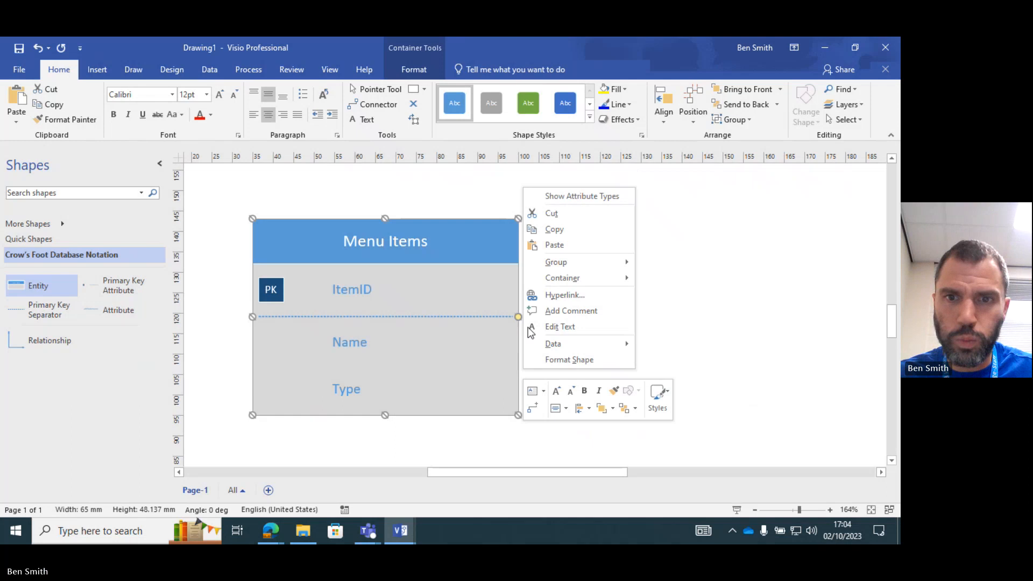
pyautogui.click(440, 363)
pyautogui.rightClick(348, 343)
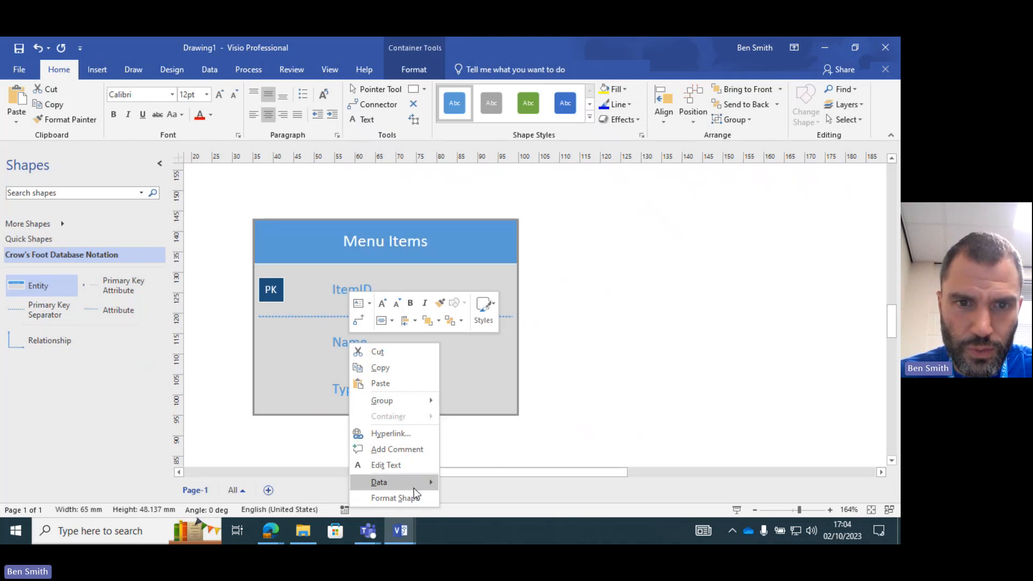
pyautogui.moveTo(414, 488)
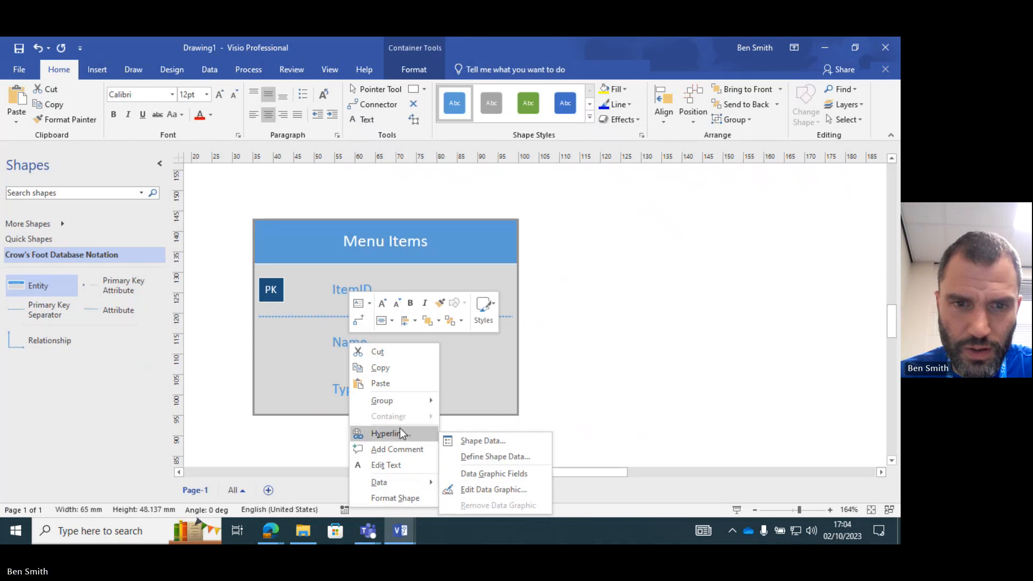
pyautogui.click(324, 344)
pyautogui.click(343, 342)
pyautogui.doubleClick(343, 342)
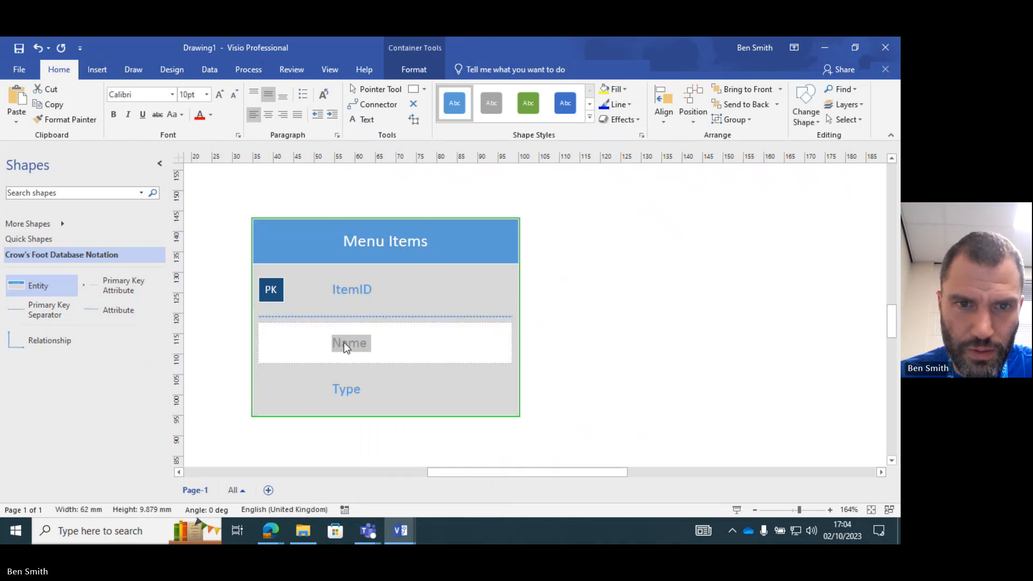
pyautogui.rightClick(343, 342)
pyautogui.press('Escape')
pyautogui.press('Escape')
pyautogui.press('Escape')
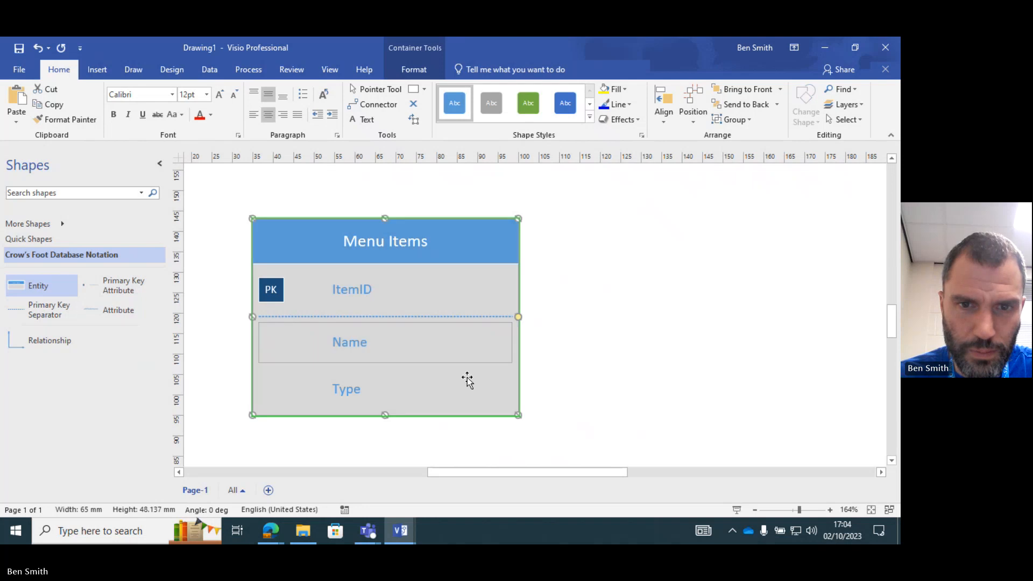
# Step: Show the attribute types of the Menu Items entity and try to edit the data type of its Type attribute
pyautogui.rightClick(375, 254)
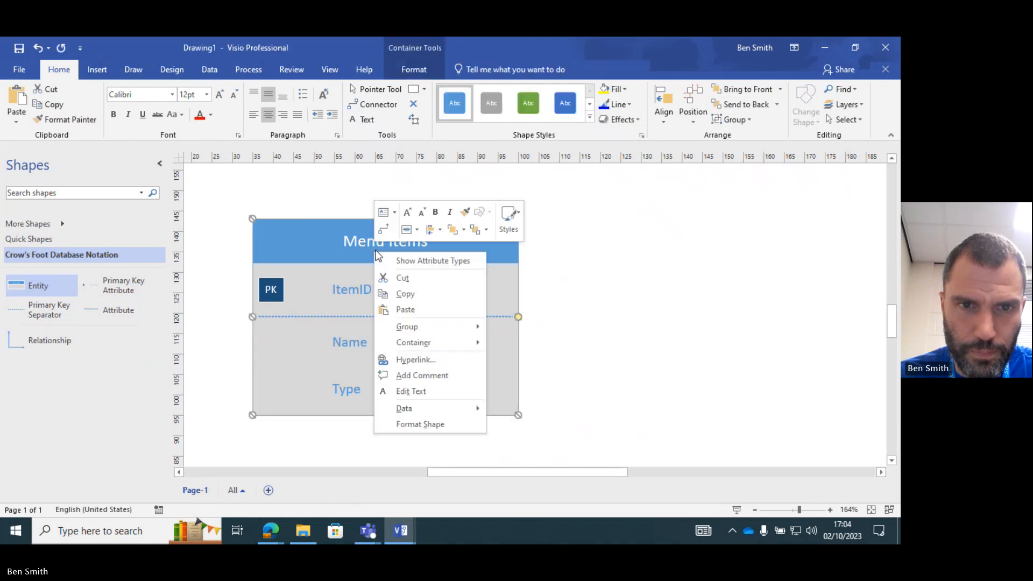
pyautogui.click(409, 260)
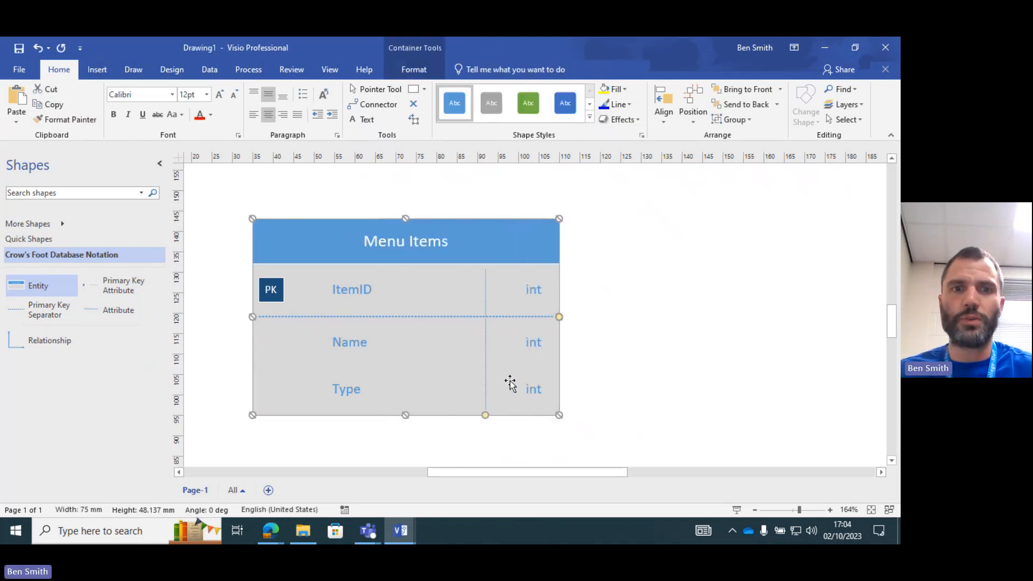
pyautogui.click(534, 387)
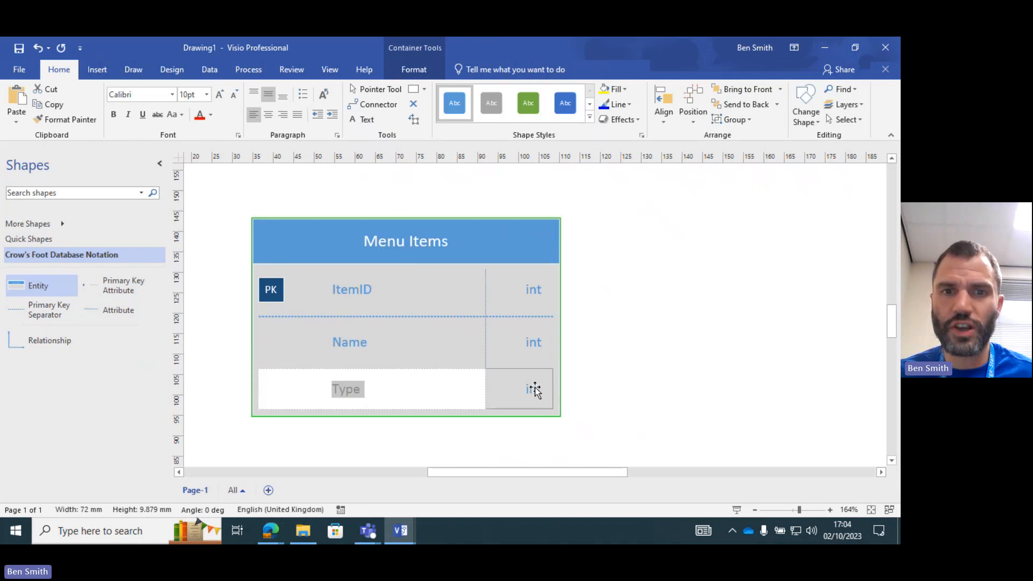
pyautogui.click(535, 387)
pyautogui.rightClick(535, 387)
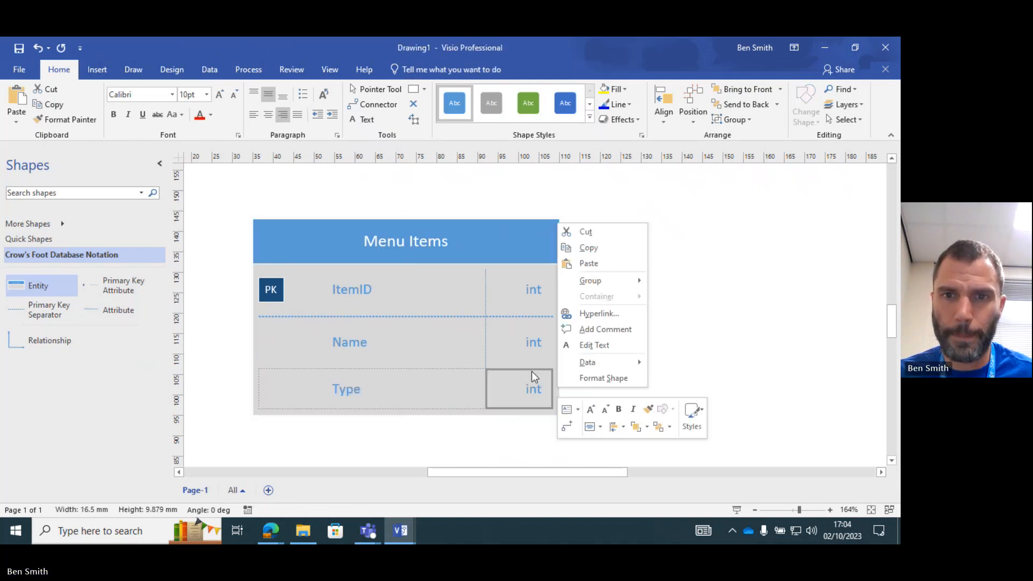
pyautogui.moveTo(589, 362)
pyautogui.click(507, 386)
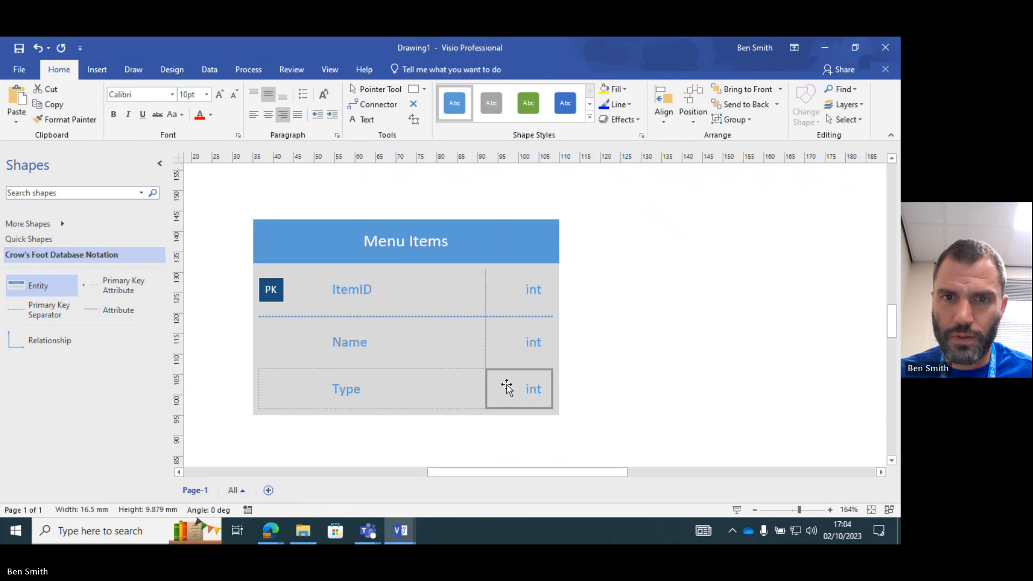
pyautogui.rightClick(535, 392)
pyautogui.click(535, 392)
pyautogui.doubleClick(535, 393)
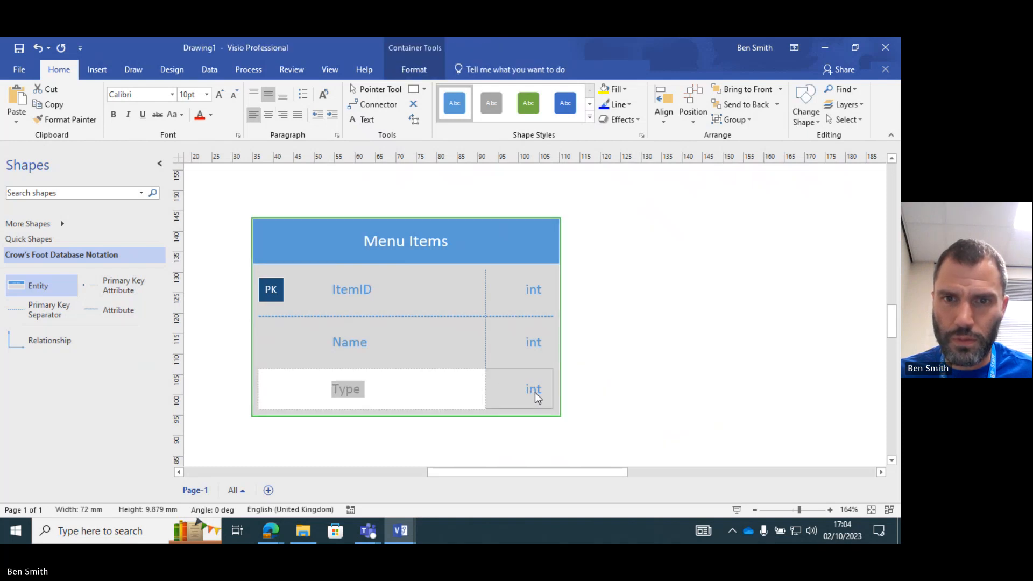
# Step: Check the options available for the Type attribute and undo showing the attribute types of the Menu Items entity
pyautogui.click(421, 382)
pyautogui.click(524, 389)
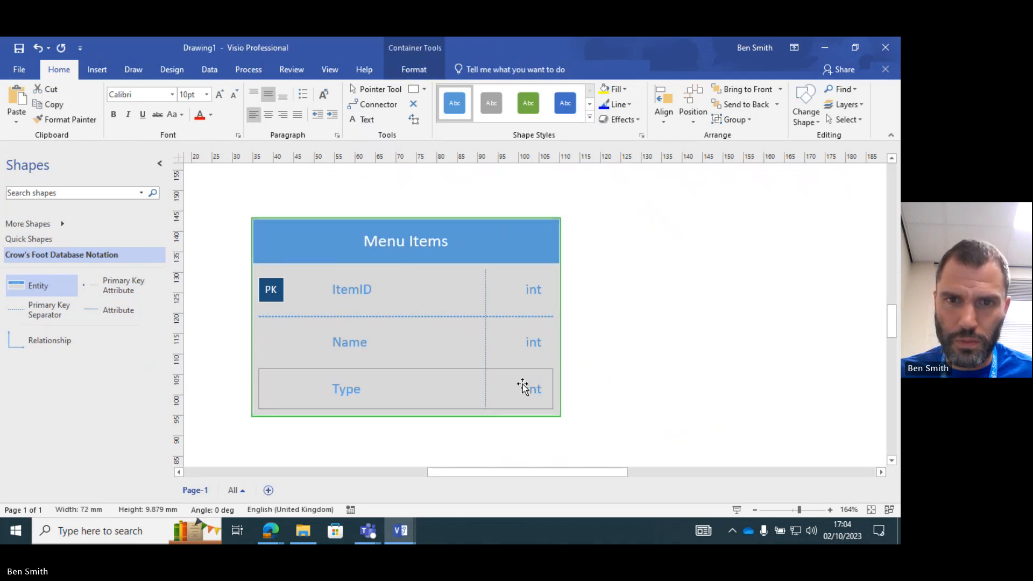
pyautogui.rightClick(531, 392)
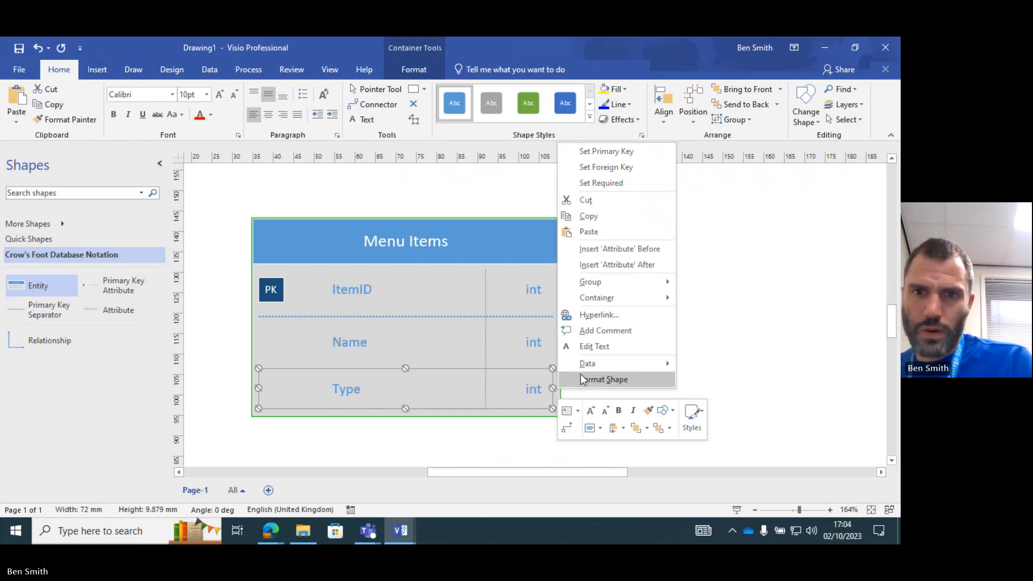
pyautogui.moveTo(599, 364)
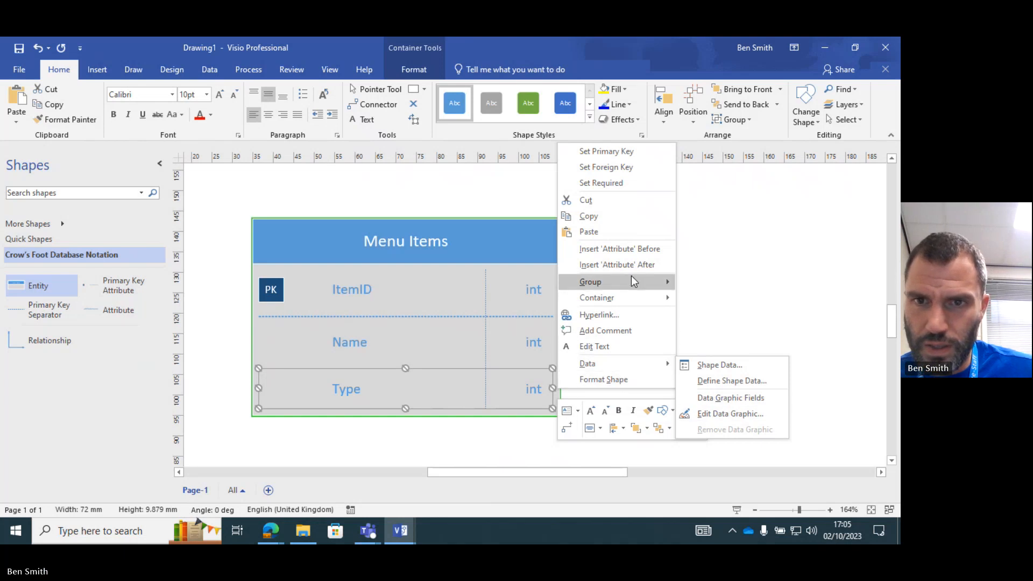
pyautogui.click(638, 182)
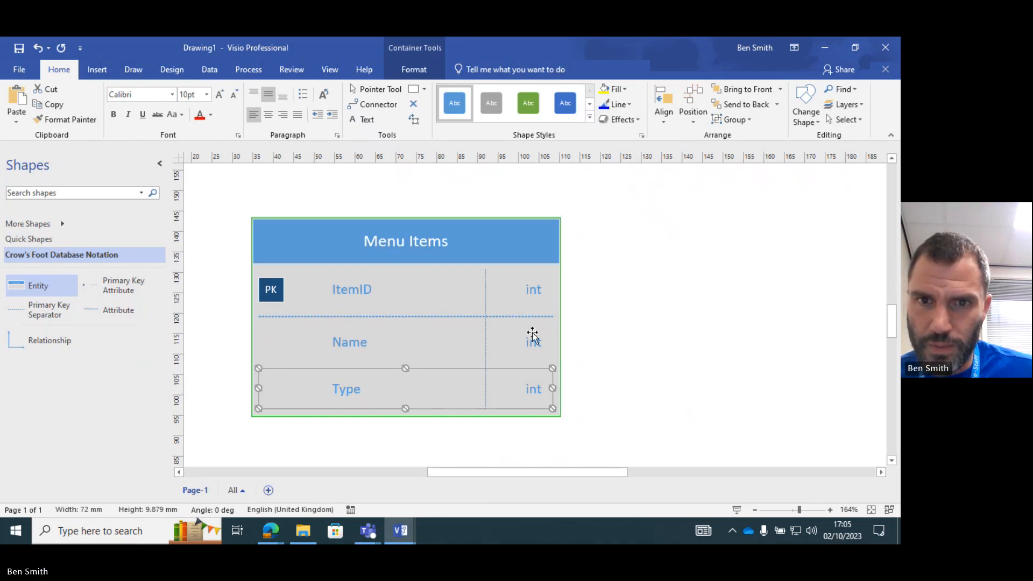
pyautogui.hotkey('ctrl', 'z')
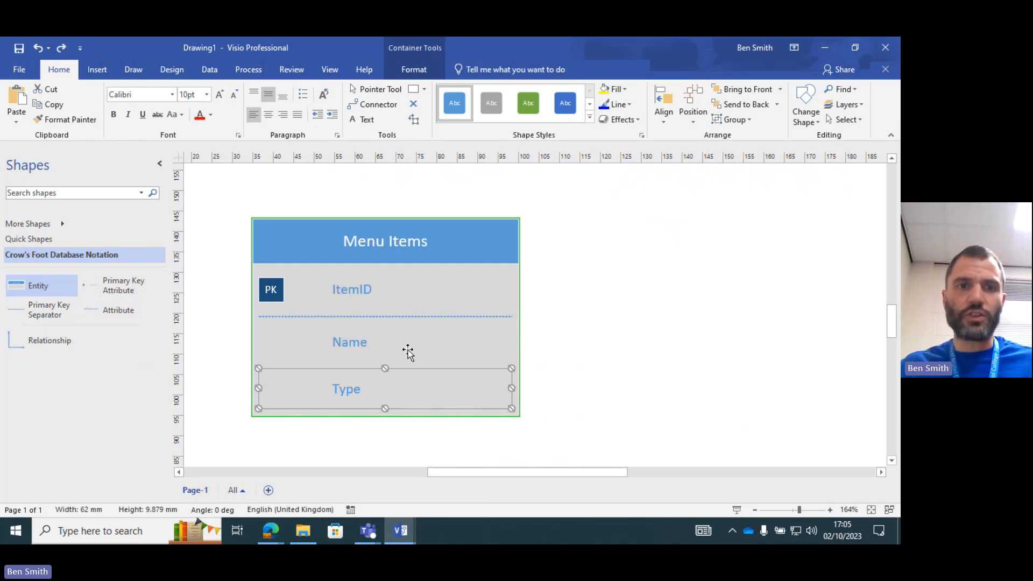
pyautogui.click(625, 401)
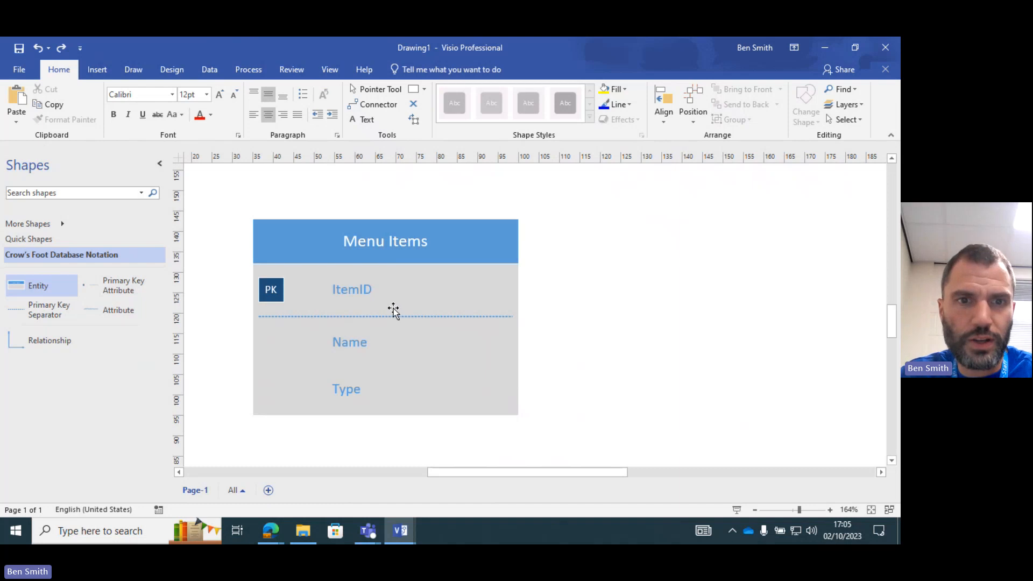
# Step: Name the first non-key attribute of the Order entity MenuItems
pyautogui.scroll(5, 428, 327)
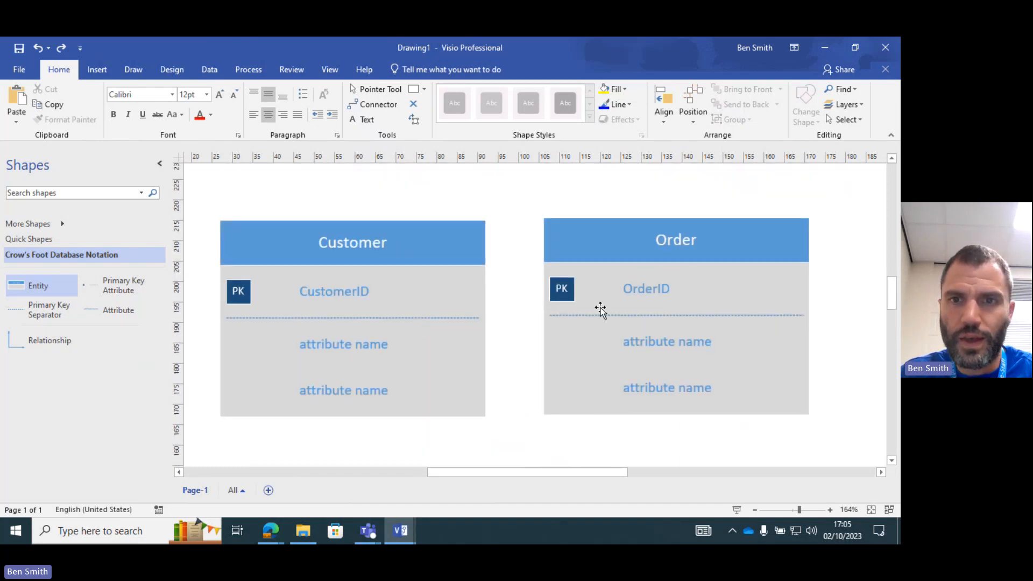
pyautogui.scroll(-2, 600, 307)
pyautogui.click(635, 267)
pyautogui.doubleClick(635, 267)
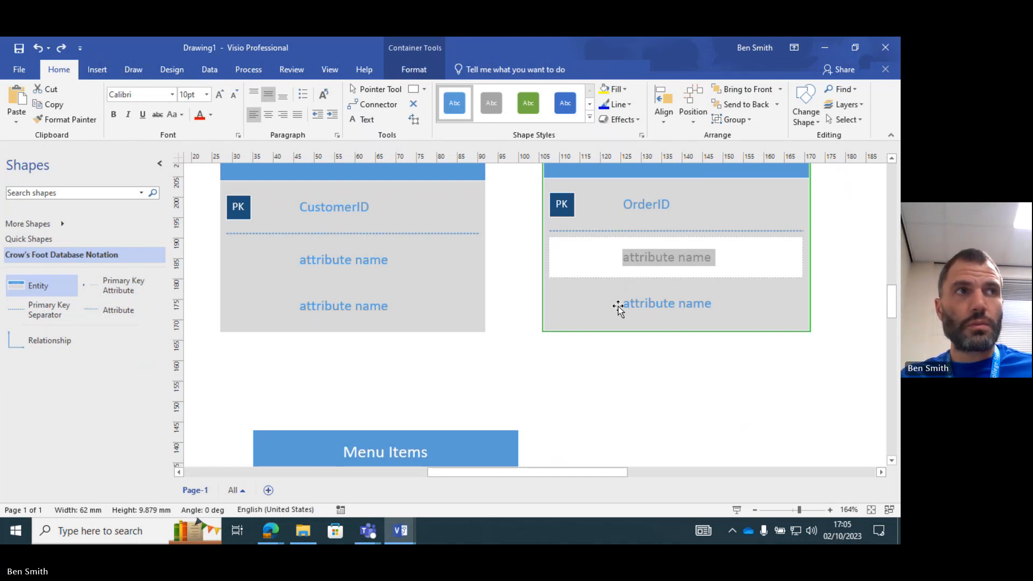
pyautogui.write('Items')
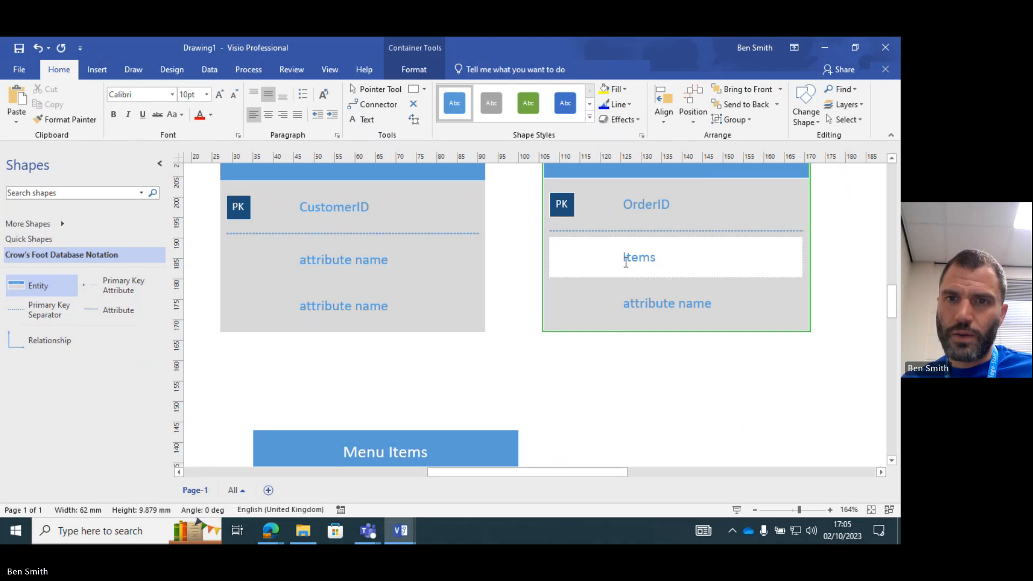
pyautogui.write('Menu')
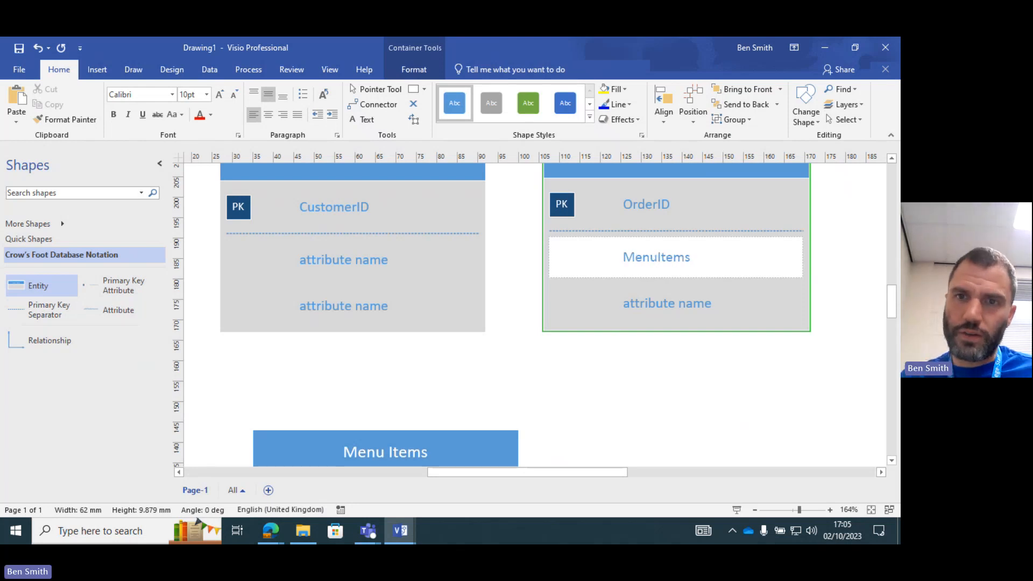
# Step: Name the second non-key attribute of the Order entity CustomerID
pyautogui.doubleClick(672, 303)
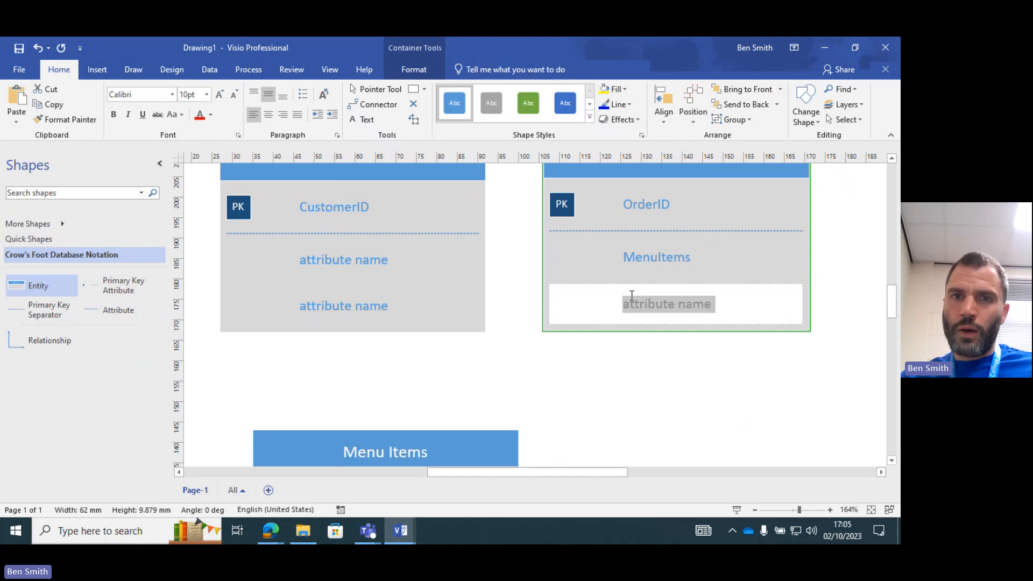
pyautogui.write('CustomerID')
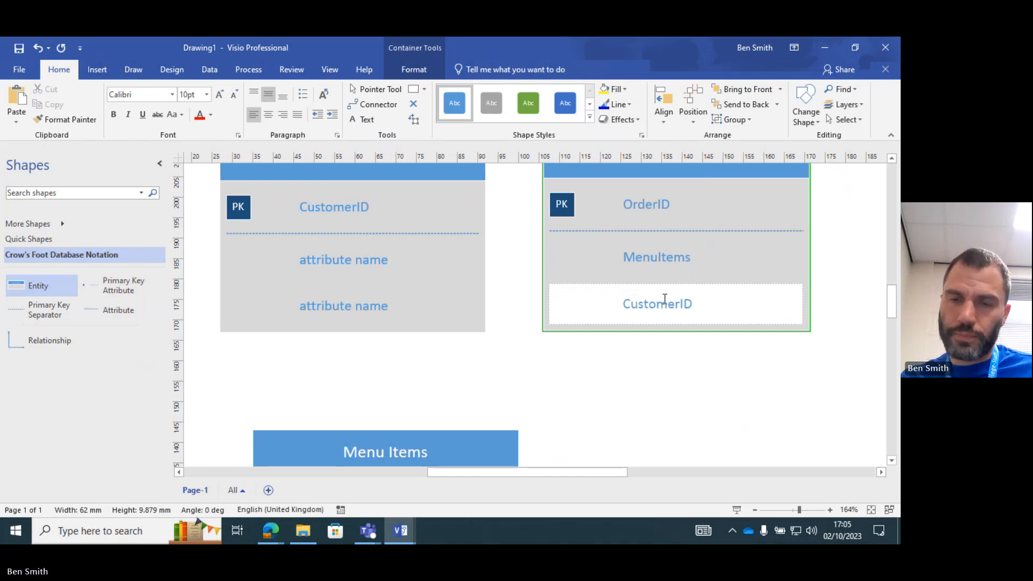
pyautogui.click(523, 344)
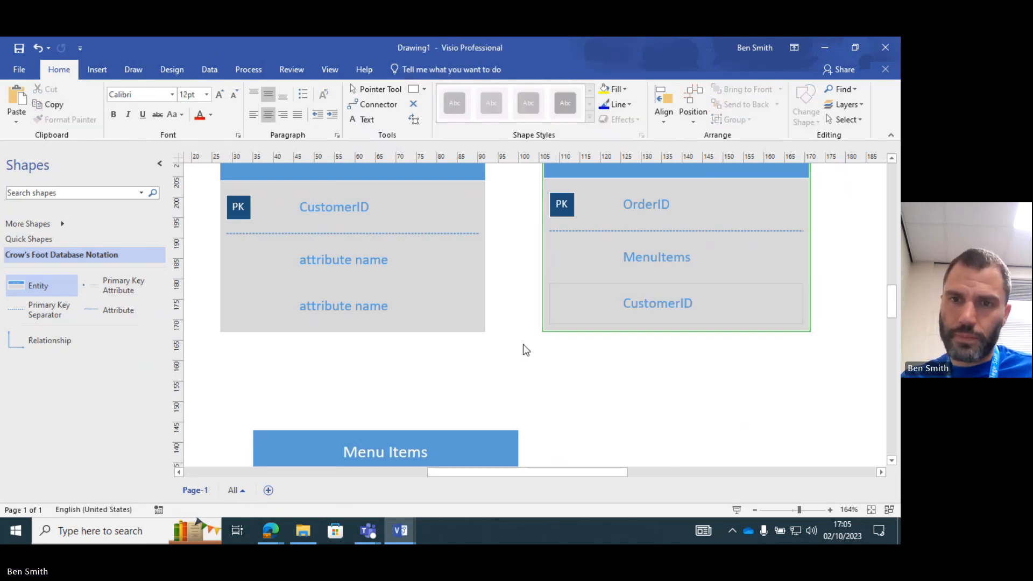
# Step: Set the CustomerID attribute of the Order entity as a foreign key
pyautogui.click(666, 303)
pyautogui.rightClick(666, 303)
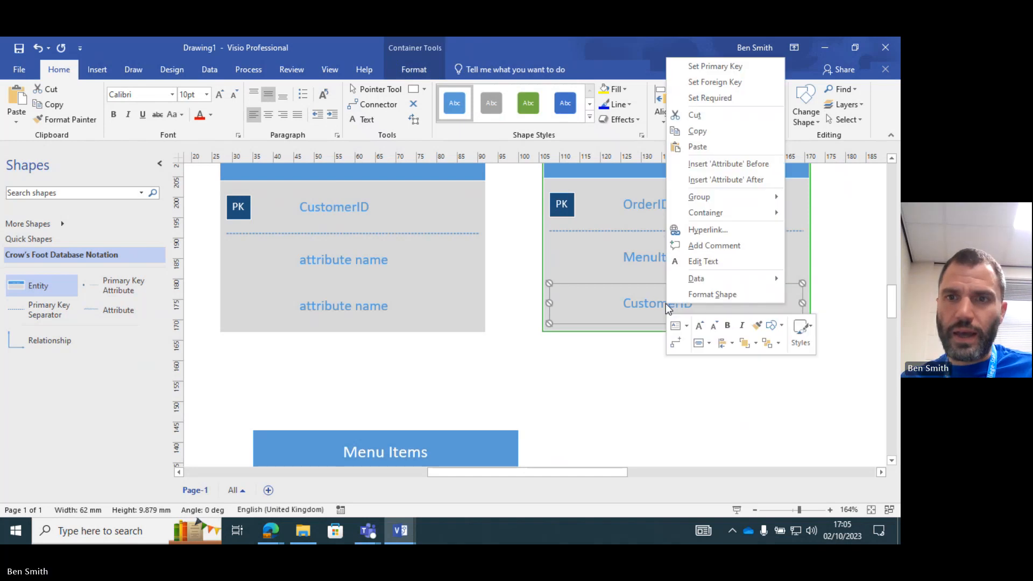
pyautogui.moveTo(704, 280)
pyautogui.rightClick(632, 305)
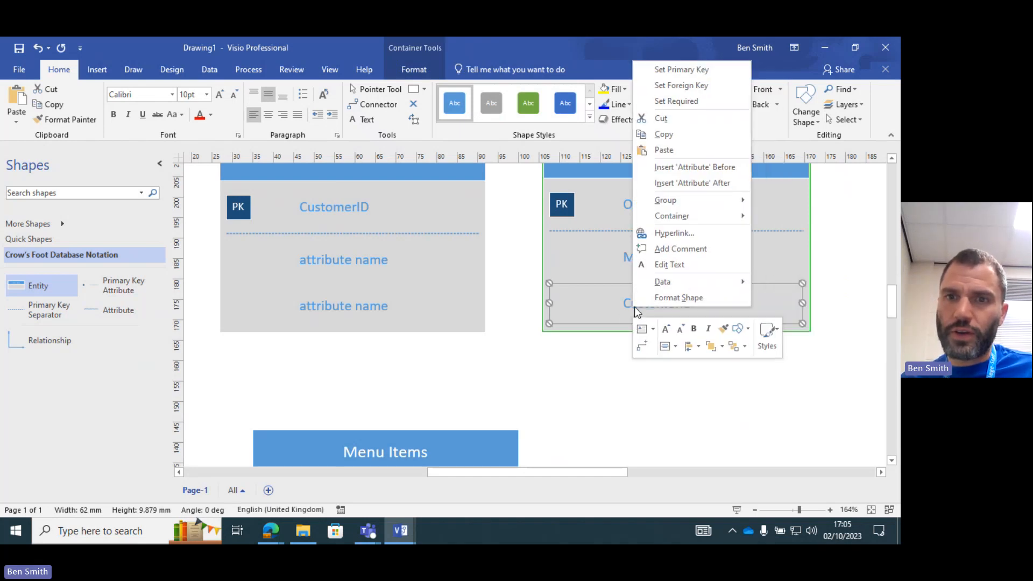
pyautogui.click(697, 86)
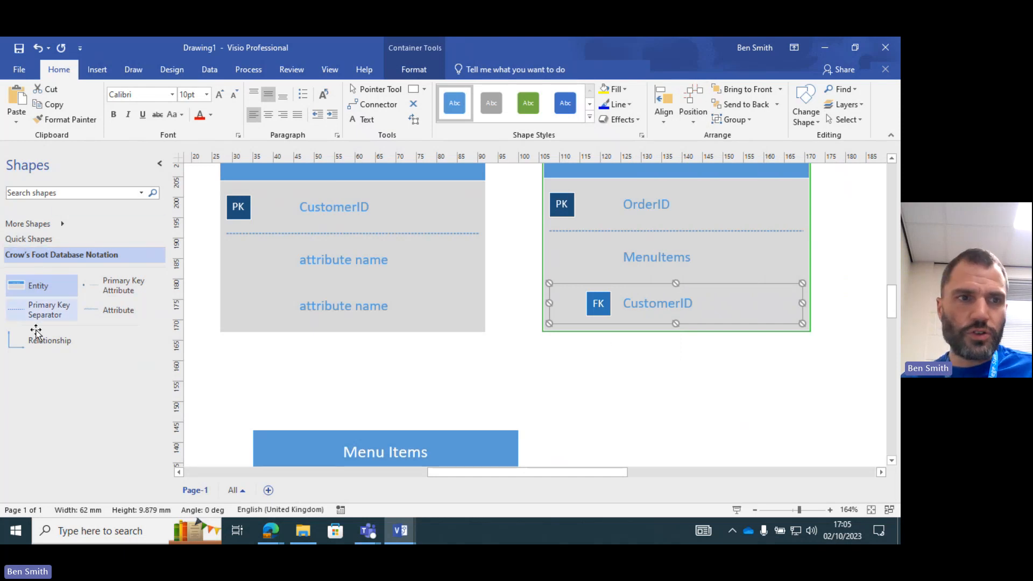
# Step: Try to place a Relationship connector between the Customer and Order entities, and undo the placement
pyautogui.moveTo(36, 332); pyautogui.dragTo(366, 219)
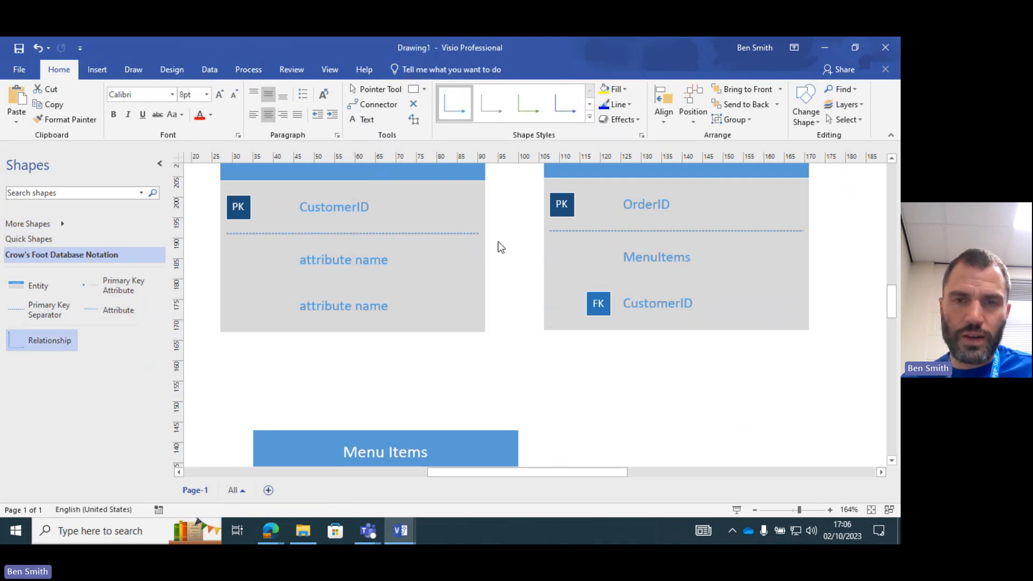
pyautogui.scroll(3, 497, 245)
pyautogui.scroll(-2, 485, 263)
pyautogui.moveTo(350, 170); pyautogui.dragTo(506, 275)
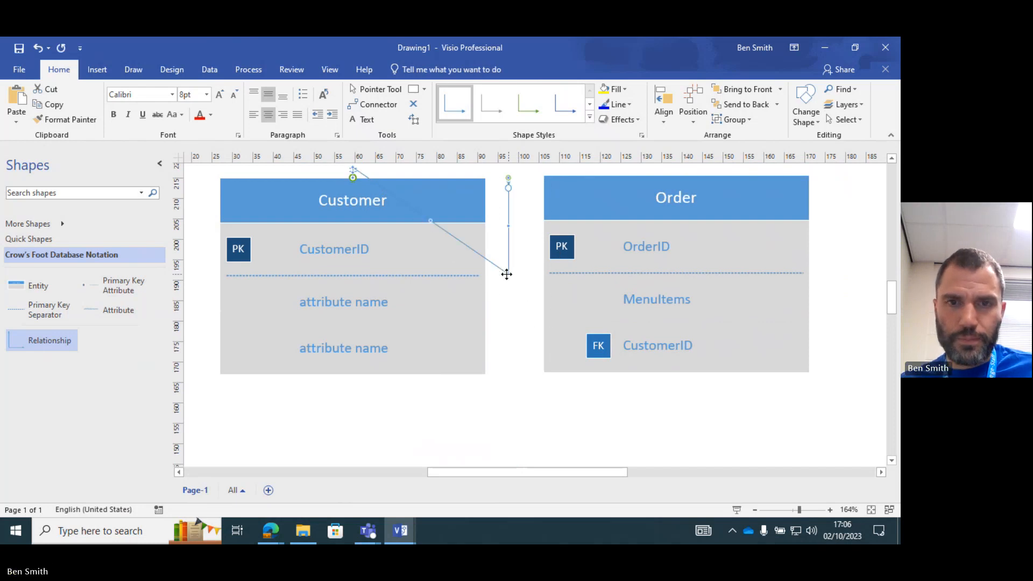
pyautogui.hotkey('ctrl', 'z')
pyautogui.hotkey('ctrl', 'z')
pyautogui.scroll(-1, 173, 250)
pyautogui.scroll(2, 203, 302)
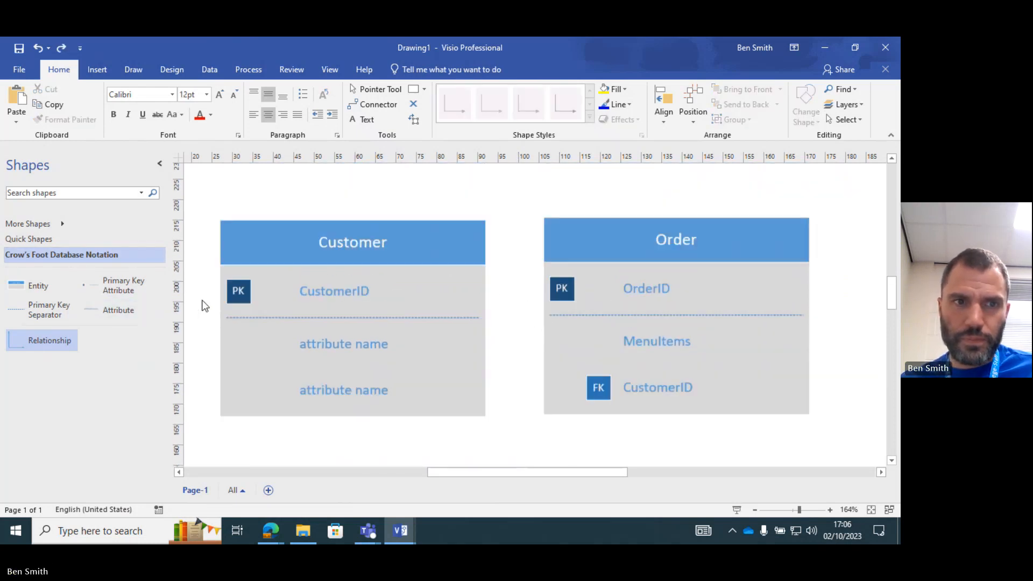
# Step: Add a Relationship connector from the CustomerID primary key of Customer to the CustomerID foreign key of Order
pyautogui.moveTo(47, 339); pyautogui.dragTo(494, 345)
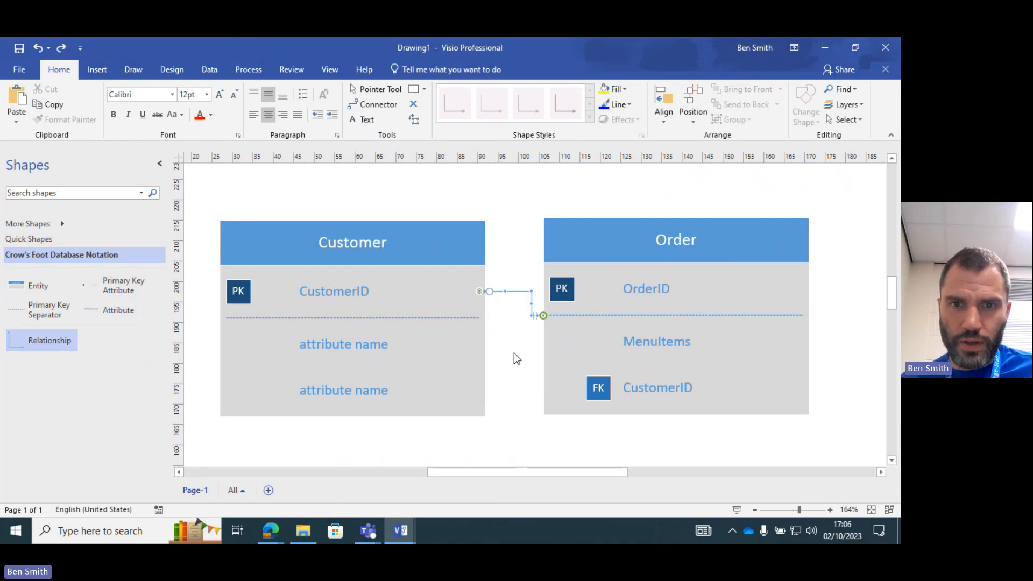
pyautogui.moveTo(543, 318); pyautogui.dragTo(543, 316)
pyautogui.moveTo(540, 315); pyautogui.dragTo(543, 384)
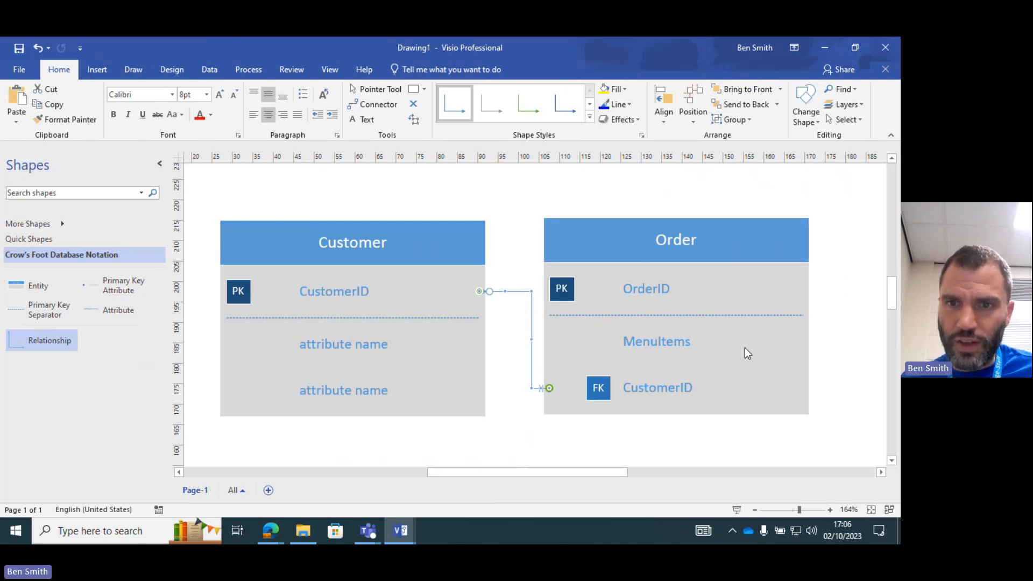
pyautogui.scroll(-1, 623, 279)
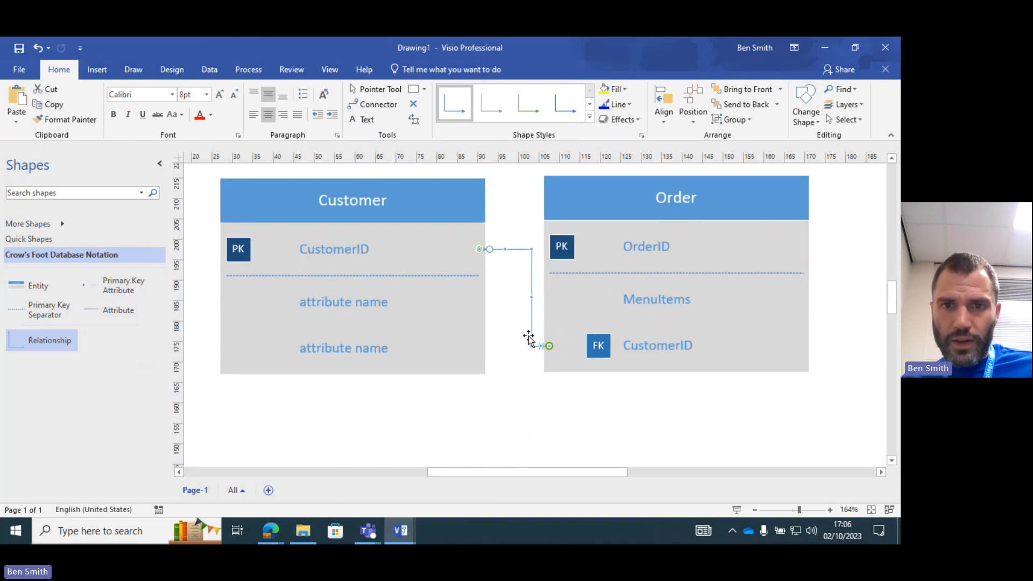
pyautogui.scroll(3, 528, 337)
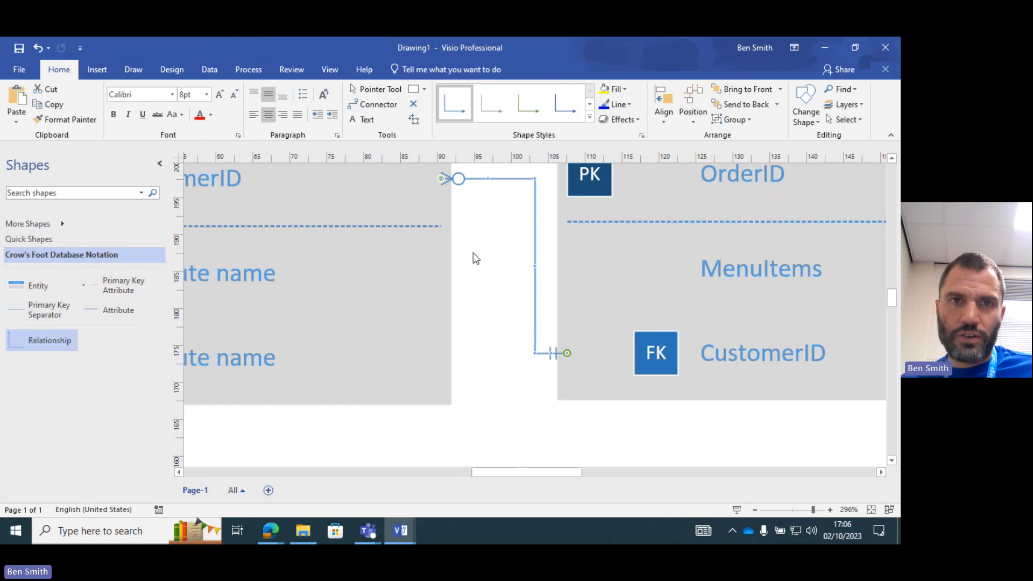
# Step: Switch to the Entity Relationship ERD presentation in Edge, examine the rules of cardinality slide, and return to Drawing1 in Visio
pyautogui.press('super+Tab')
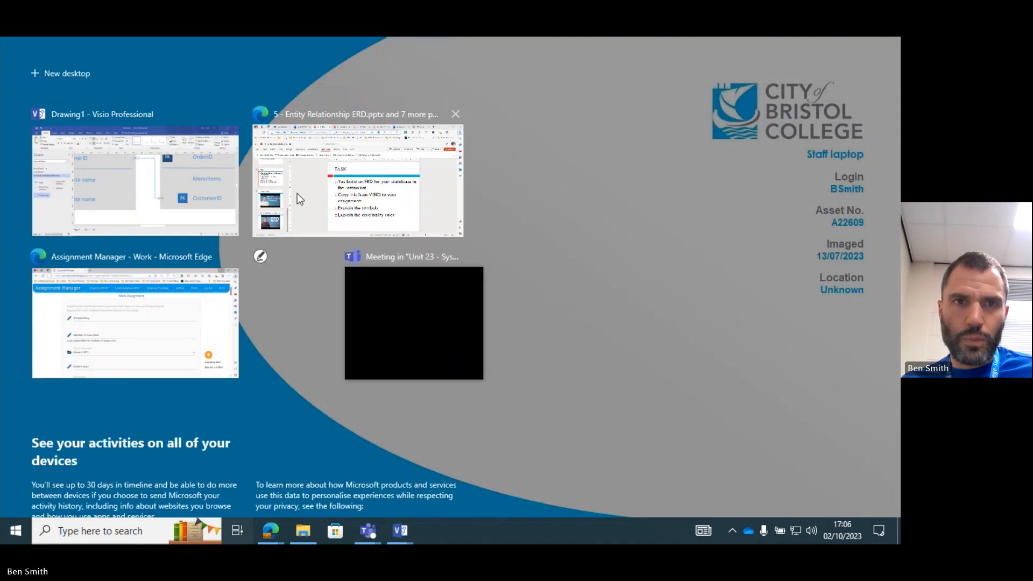
pyautogui.click(297, 193)
pyautogui.scroll(5, 78, 282)
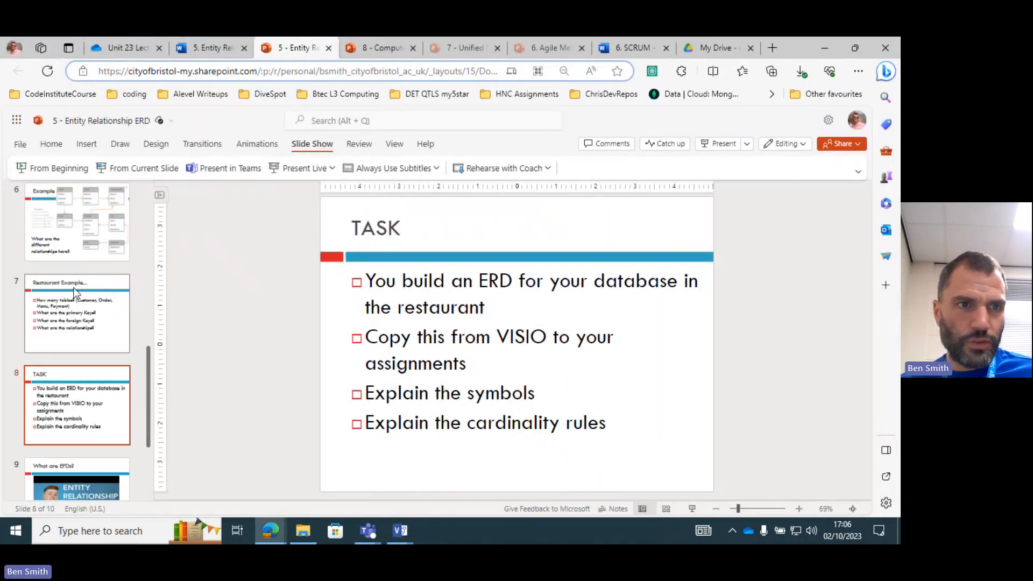
pyautogui.click(72, 277)
pyautogui.click(72, 210)
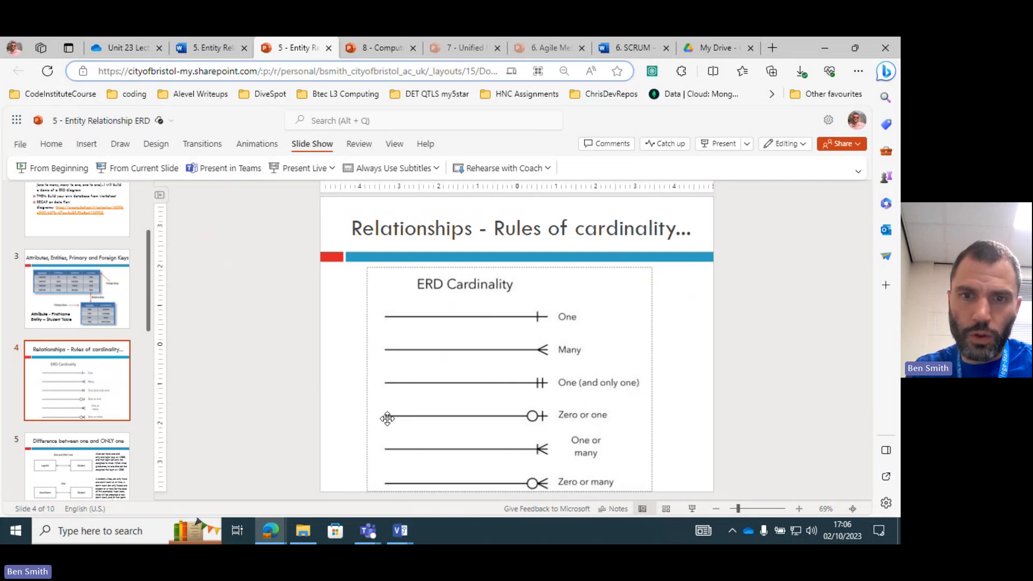
pyautogui.moveTo(377, 530)
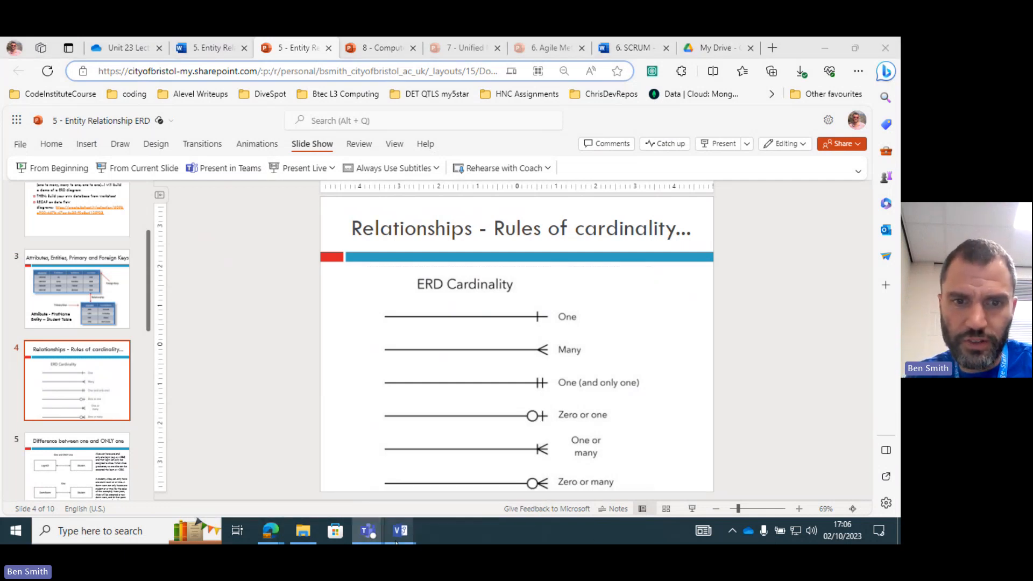
pyautogui.click(411, 489)
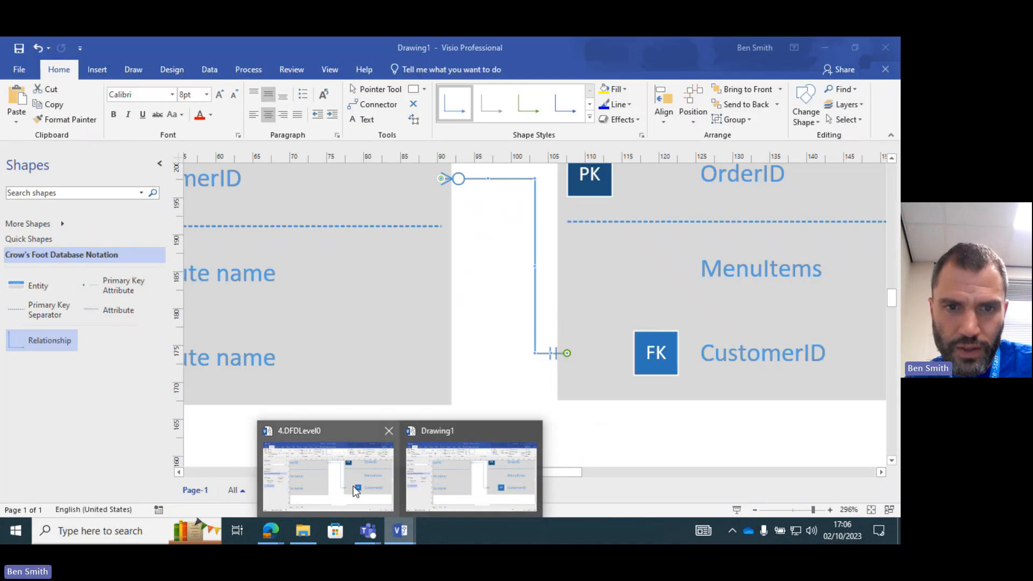
# Step: Set the begin symbol of the Customer–Order relationship connector to 1 and only 1
pyautogui.scroll(3, 462, 295)
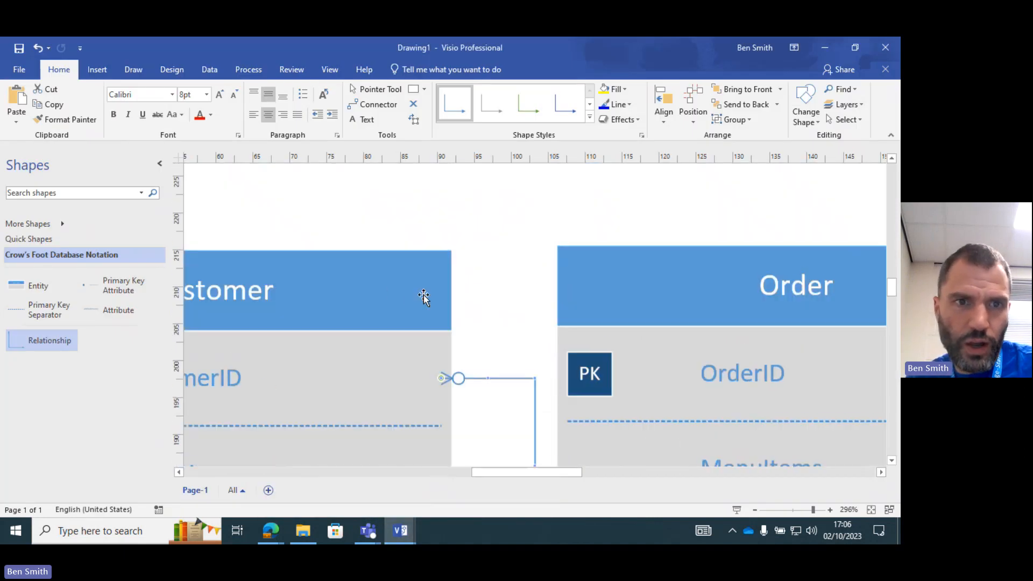
pyautogui.scroll(-2, 408, 294)
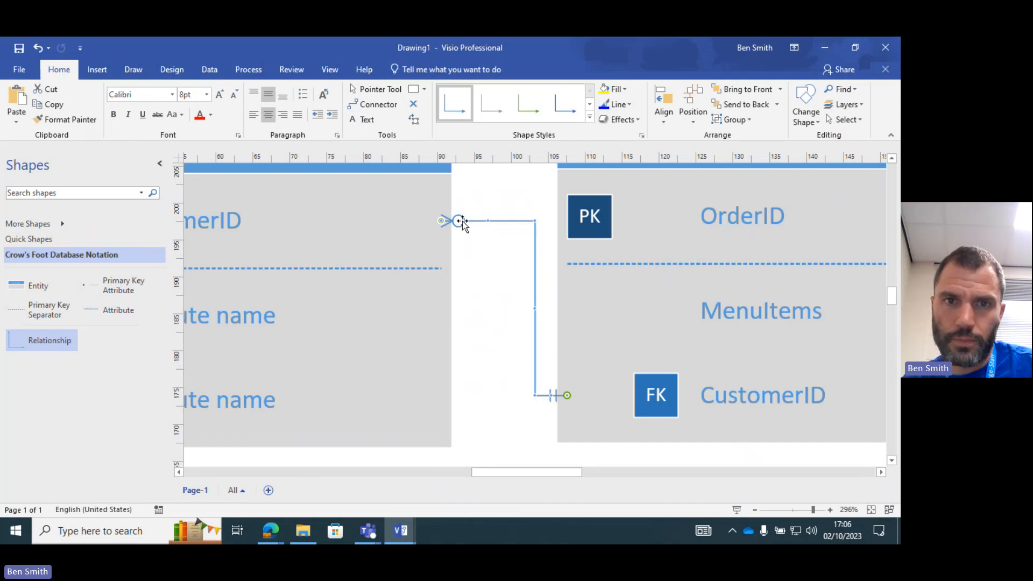
pyautogui.rightClick(461, 230)
pyautogui.moveTo(496, 248)
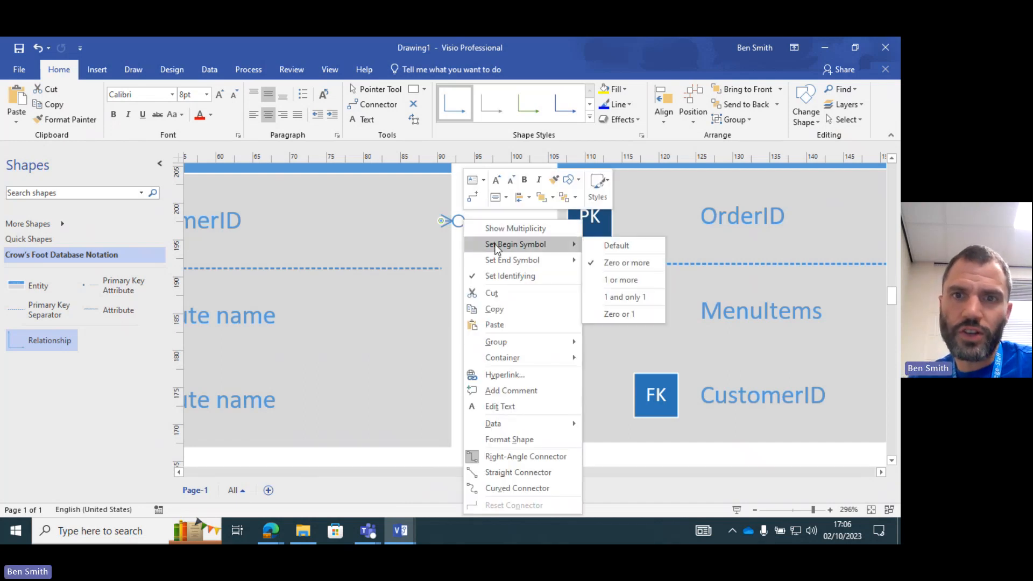
pyautogui.click(613, 299)
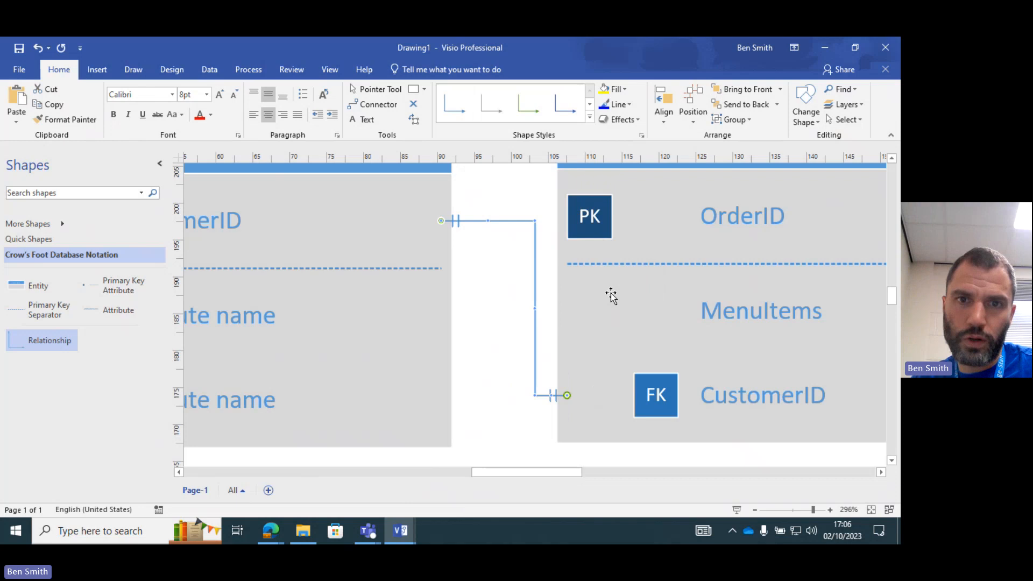
# Step: Set the end symbol of the Customer–Order relationship connector to 1 or more
pyautogui.rightClick(565, 394)
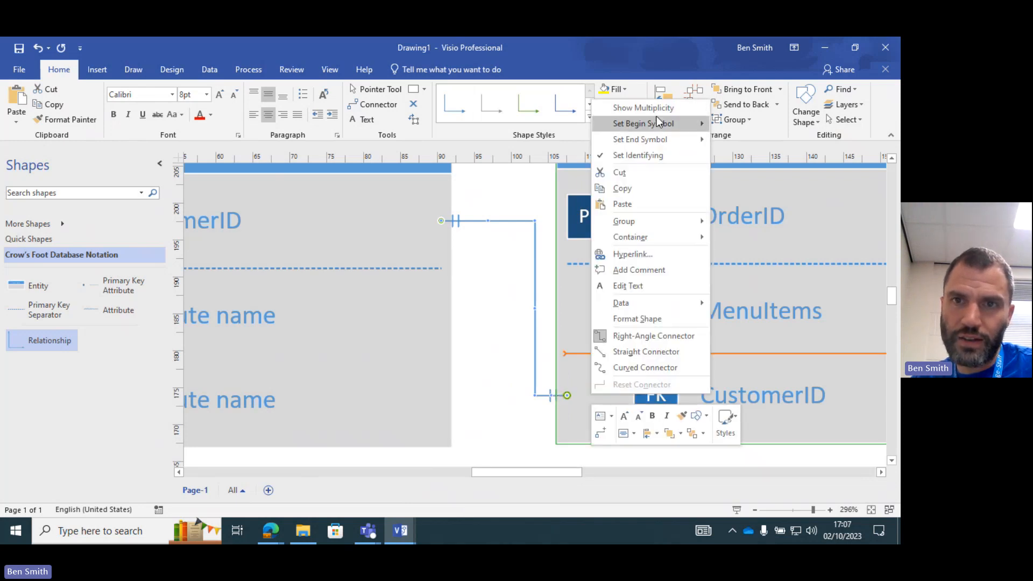
pyautogui.moveTo(661, 124)
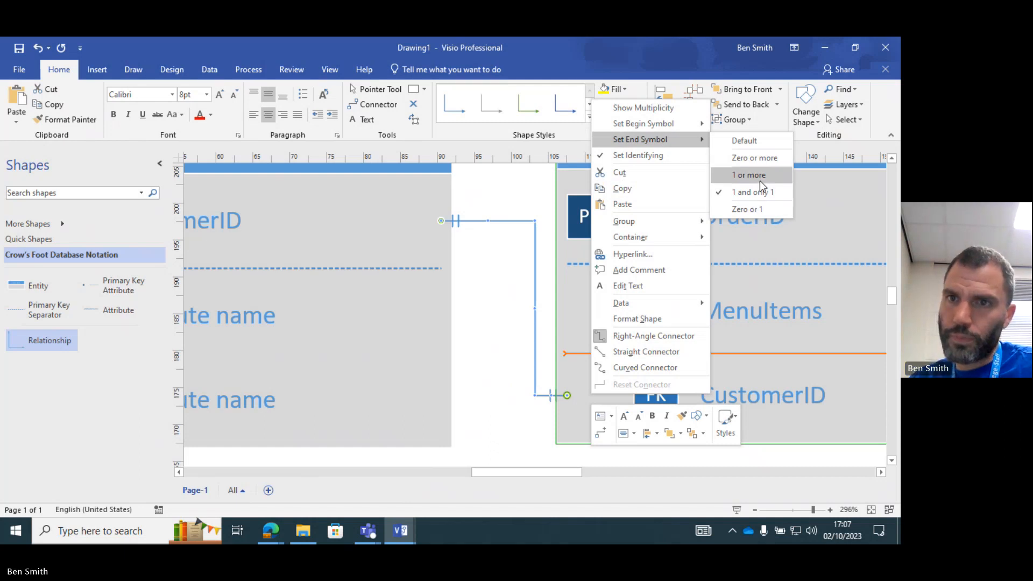
pyautogui.click(749, 175)
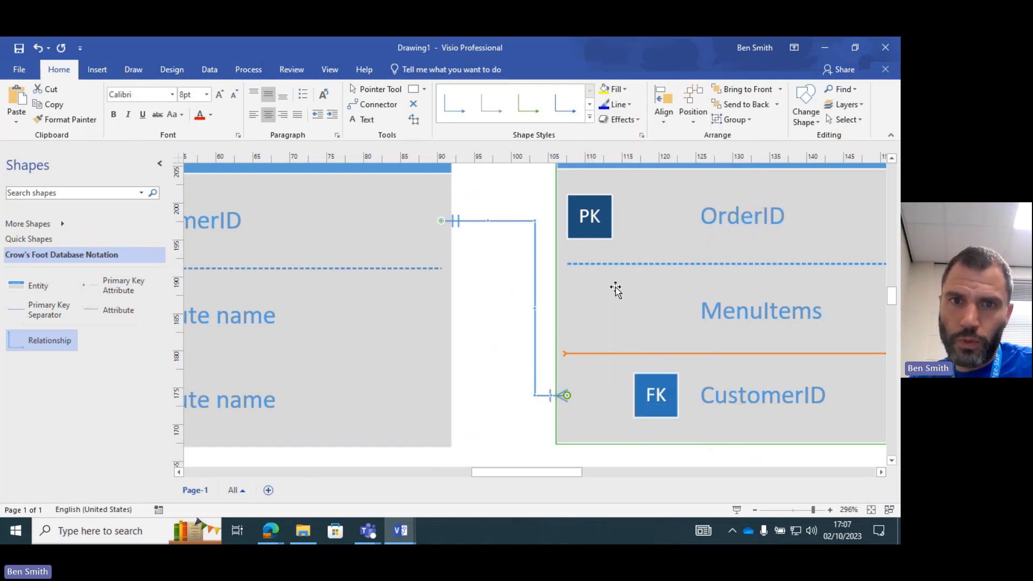
pyautogui.click(519, 262)
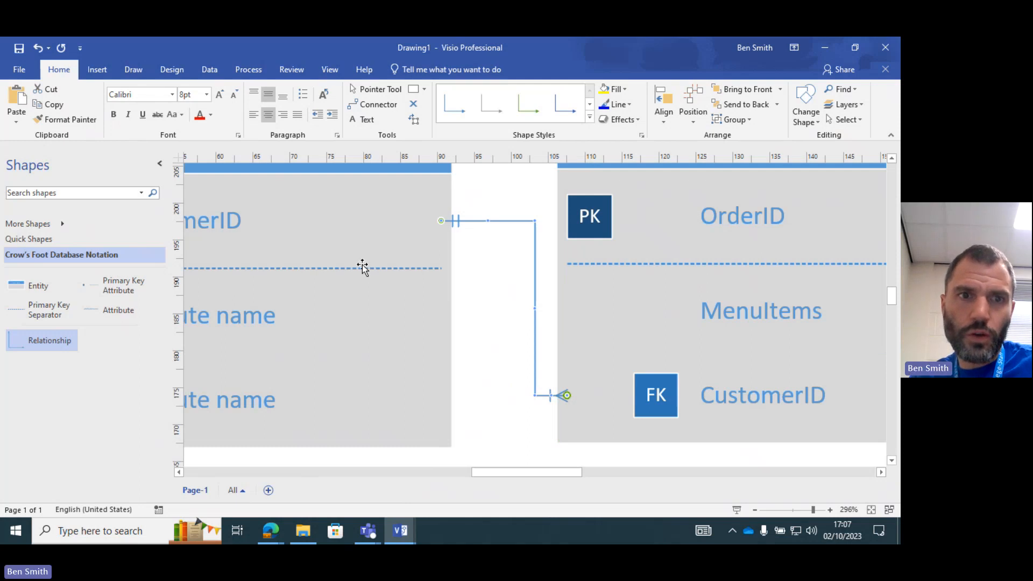
# Step: Move the Menu Items entity to the right and slightly up, into the space between and below Customer and Order
pyautogui.scroll(-1, 350, 311)
pyautogui.scroll(1, 350, 311)
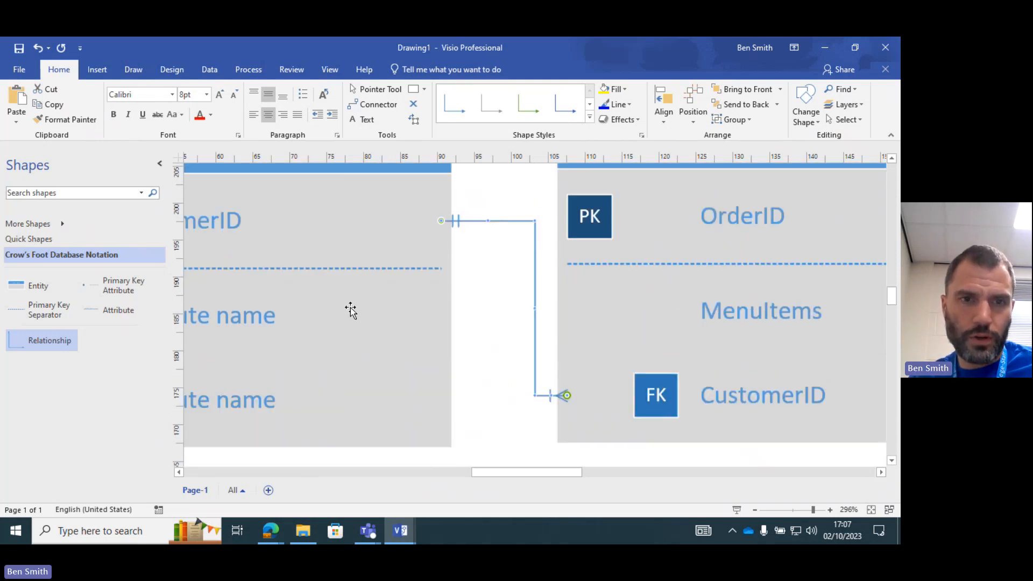
pyautogui.scroll(-4, 352, 306)
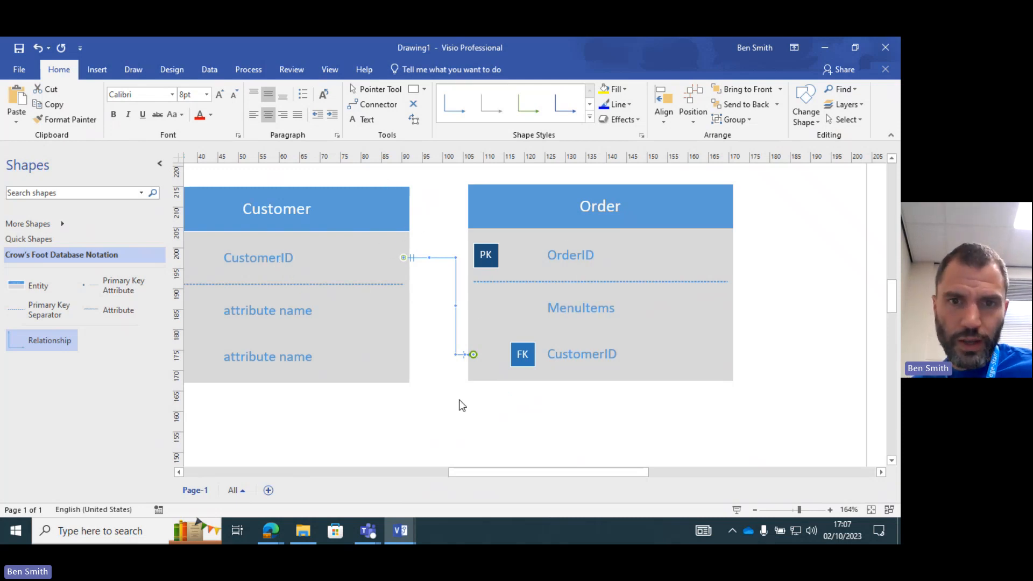
pyautogui.scroll(-3, 501, 321)
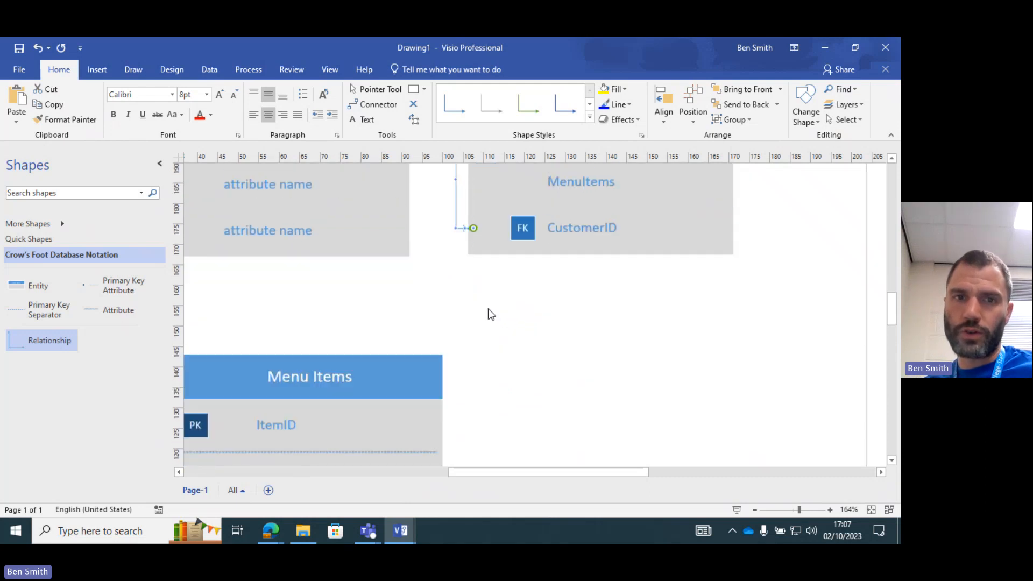
pyautogui.moveTo(360, 384); pyautogui.dragTo(518, 351)
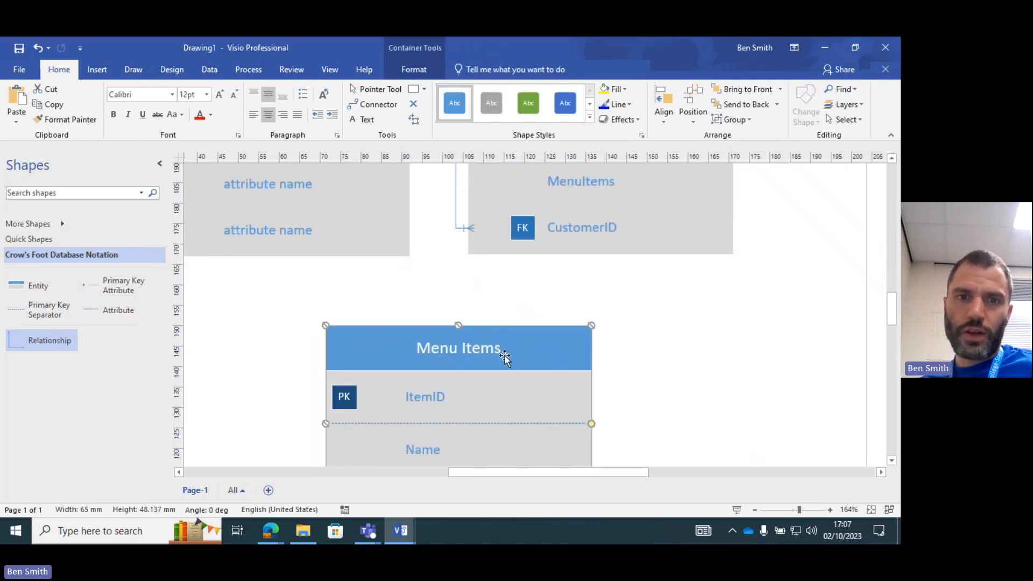
# Step: Rename the Type attribute of the Menu Items entity to OrderID and set it as a foreign key
pyautogui.scroll(-3, 505, 357)
pyautogui.click(422, 366)
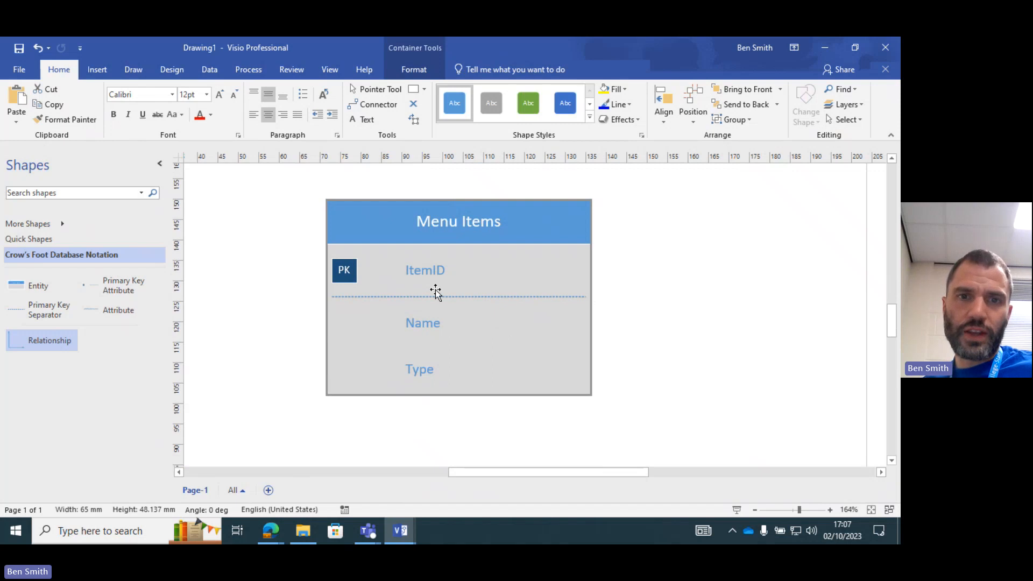
pyautogui.click(429, 280)
pyautogui.click(422, 376)
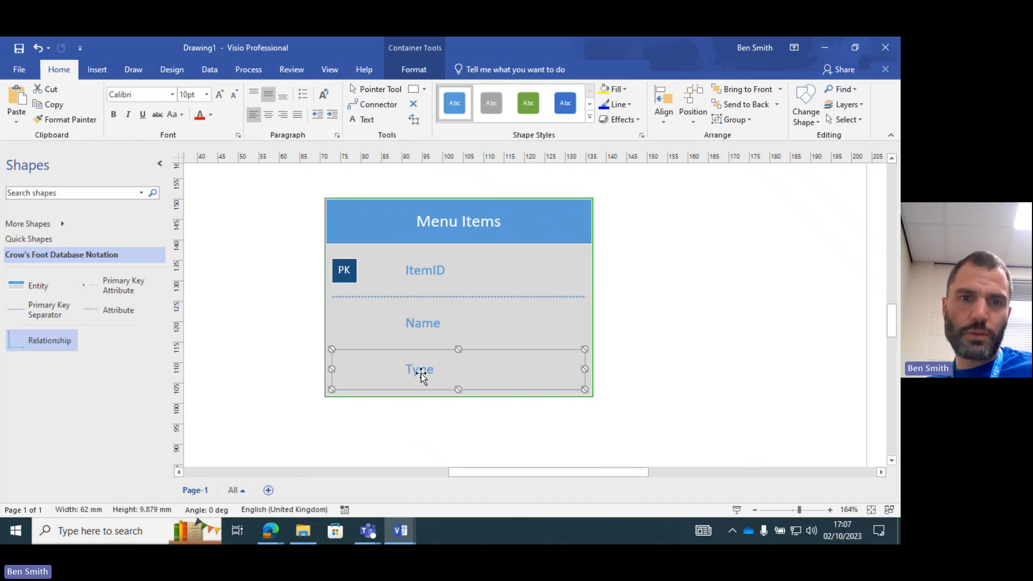
pyautogui.doubleClick(420, 373)
pyautogui.scroll(8, 430, 369)
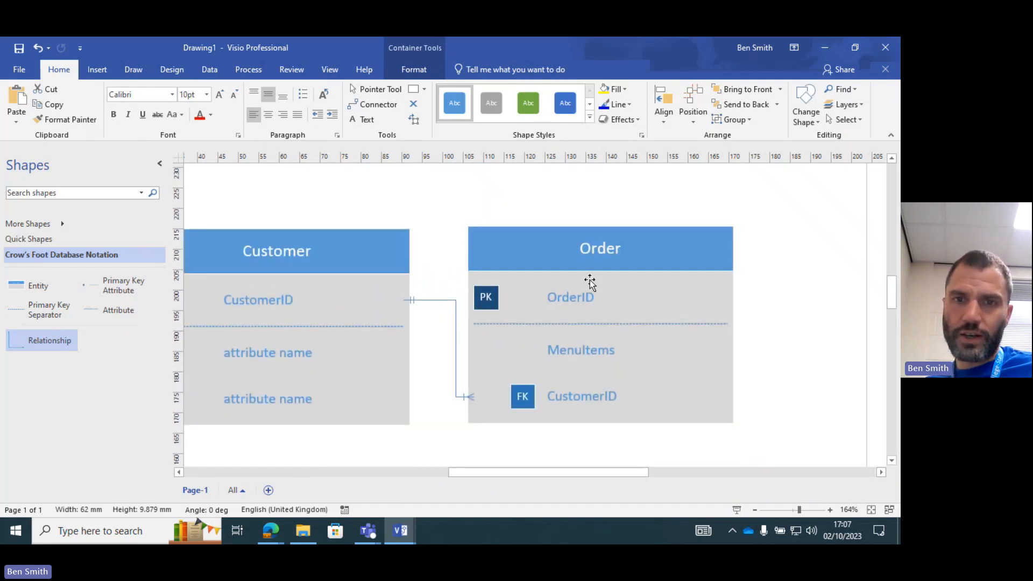
pyautogui.scroll(-2, 573, 326)
pyautogui.scroll(-3, 575, 317)
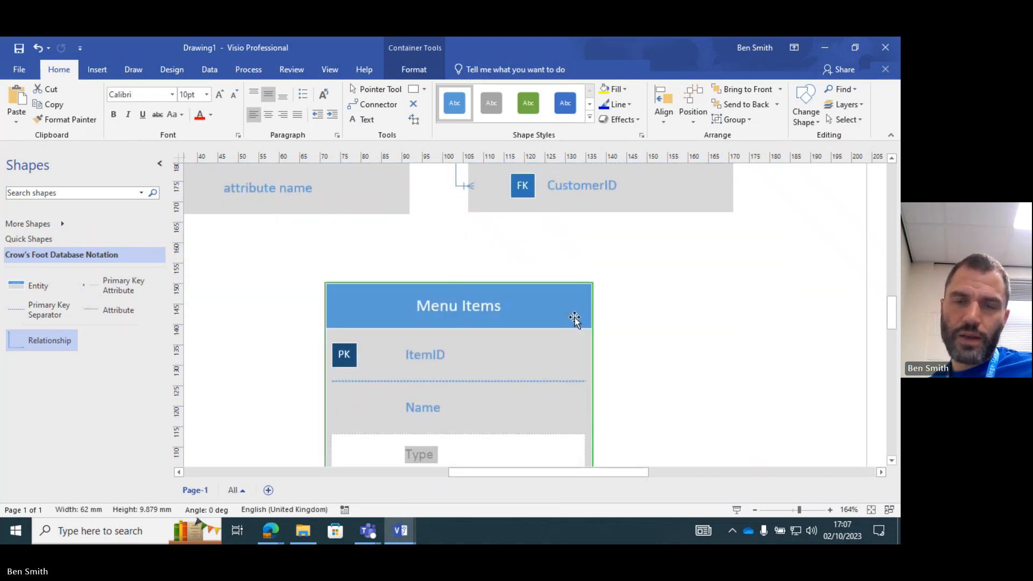
pyautogui.scroll(3, 573, 320)
pyautogui.scroll(-5, 574, 319)
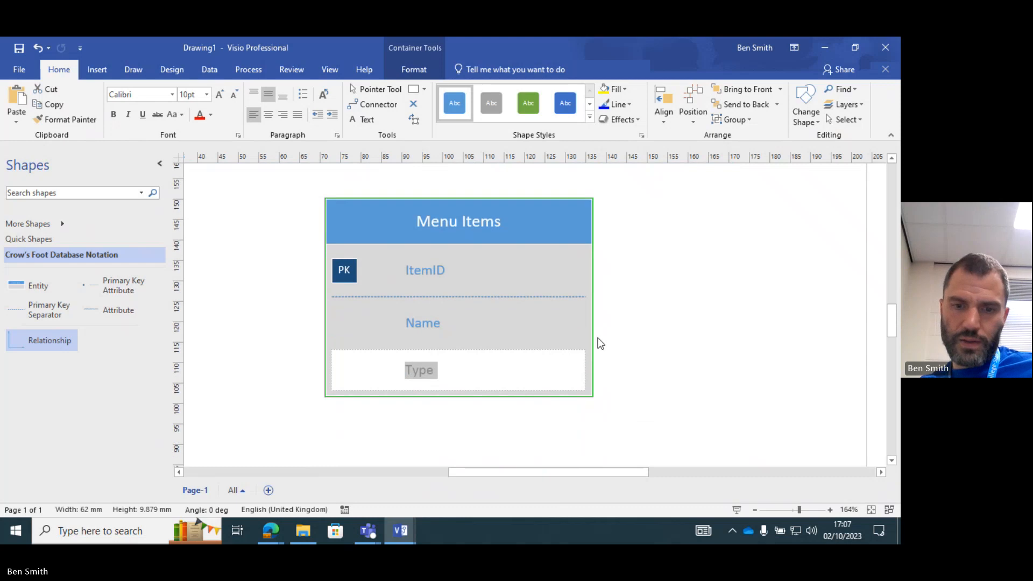
pyautogui.write('Order')
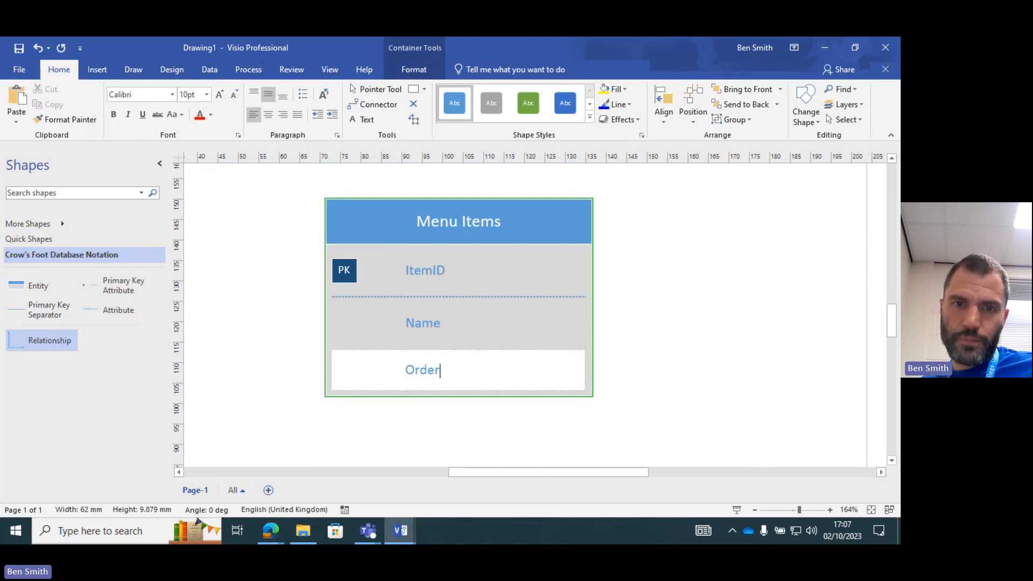
pyautogui.write('ID')
pyautogui.click(624, 319)
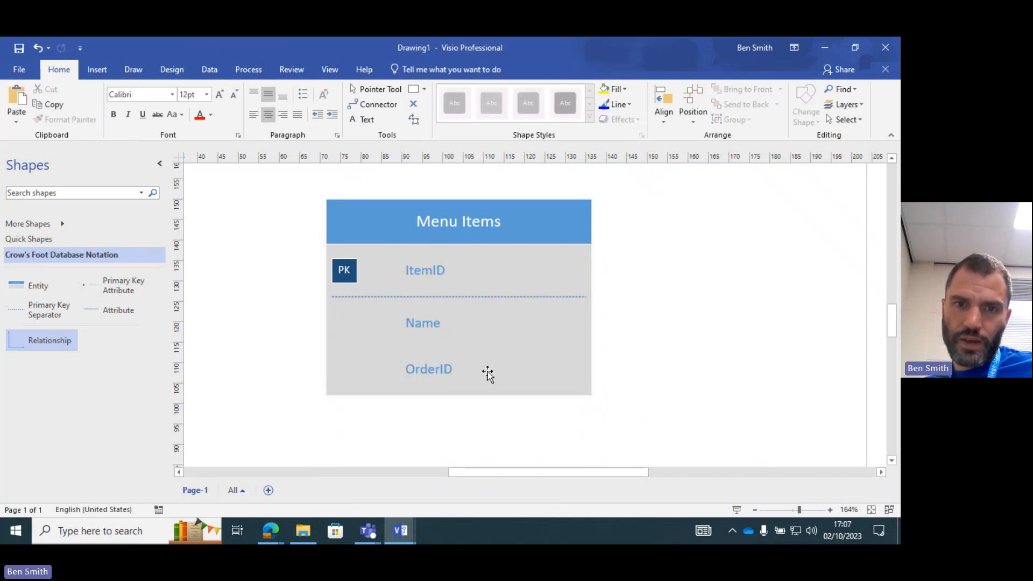
pyautogui.rightClick(445, 372)
pyautogui.click(522, 145)
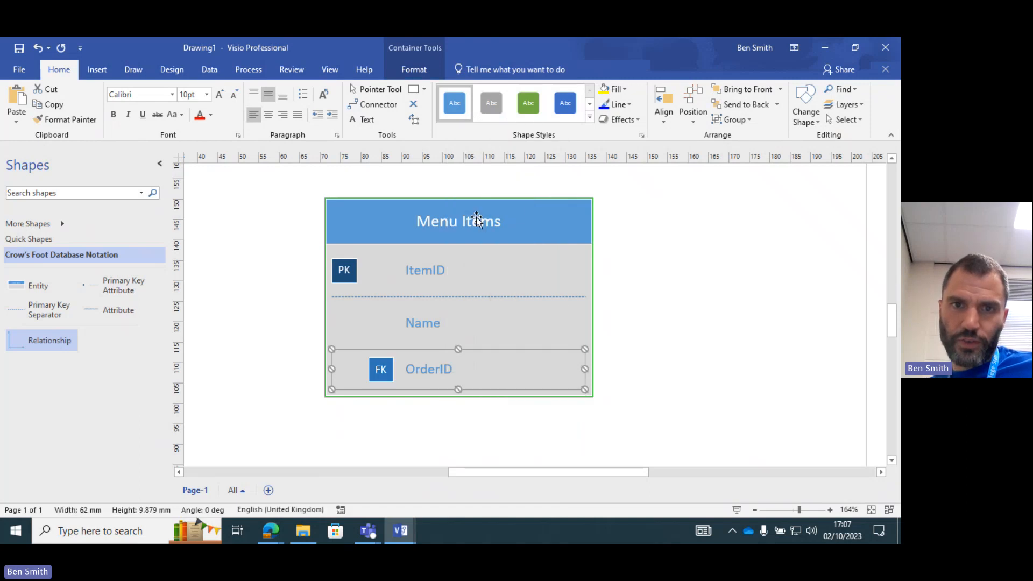
# Step: Move the Menu Items entity further right so that it sits below the Order entity, offset past its right edge
pyautogui.moveTo(547, 209); pyautogui.dragTo(755, 194)
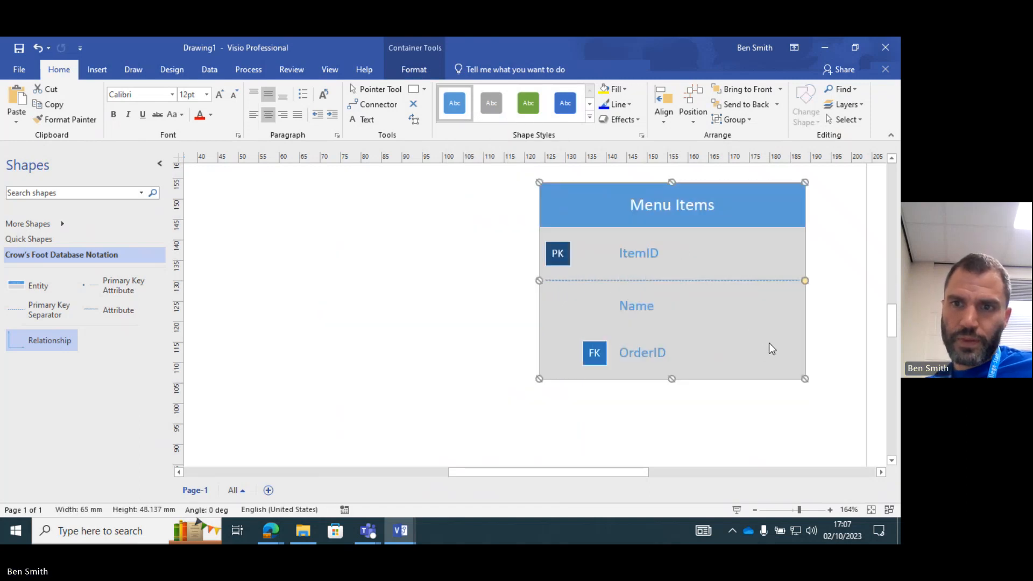
pyautogui.scroll(3, 742, 322)
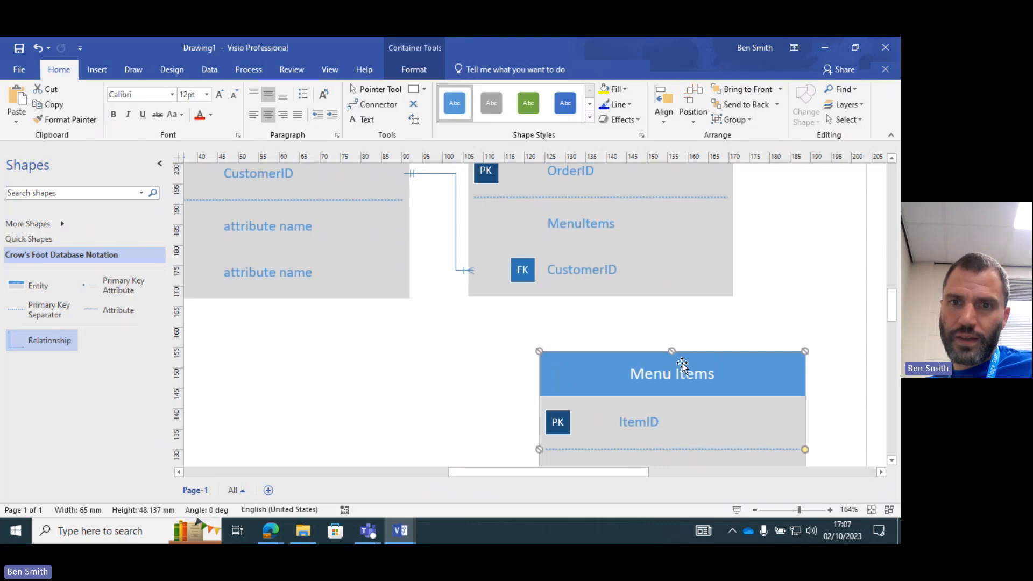
pyautogui.scroll(-1, 680, 365)
# Step: Add a Relationship connector from the OrderID primary key of Order to the OrderID foreign key of Menu Items
pyautogui.moveTo(39, 347); pyautogui.dragTo(513, 272)
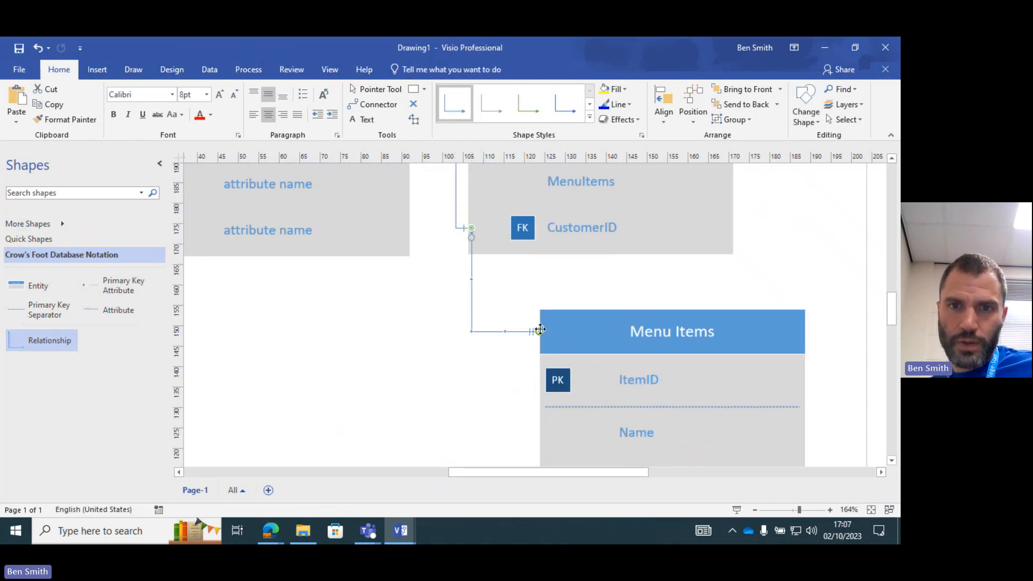
pyautogui.moveTo(540, 329); pyautogui.dragTo(540, 441)
pyautogui.scroll(5, 525, 381)
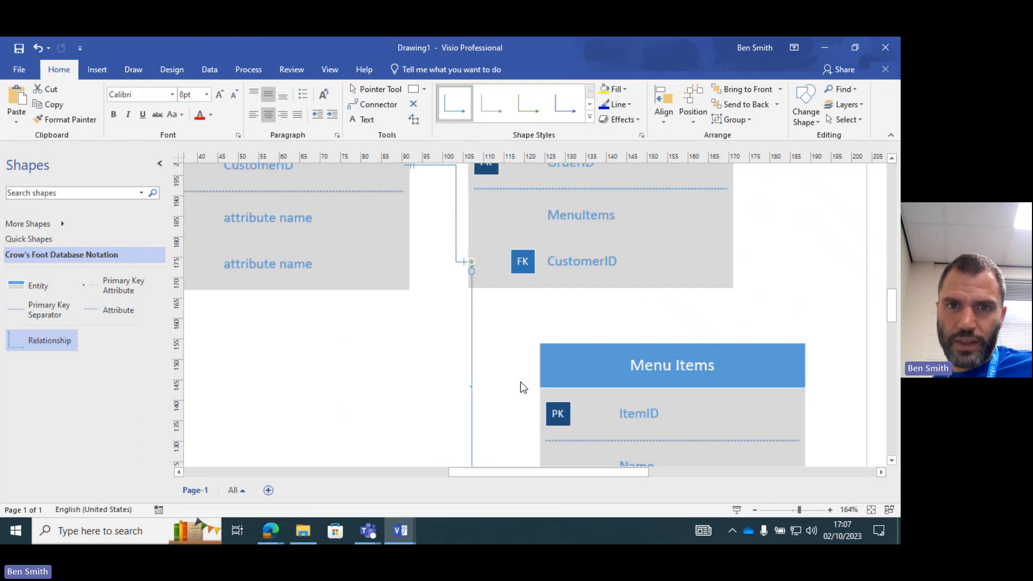
pyautogui.moveTo(471, 355); pyautogui.dragTo(727, 255)
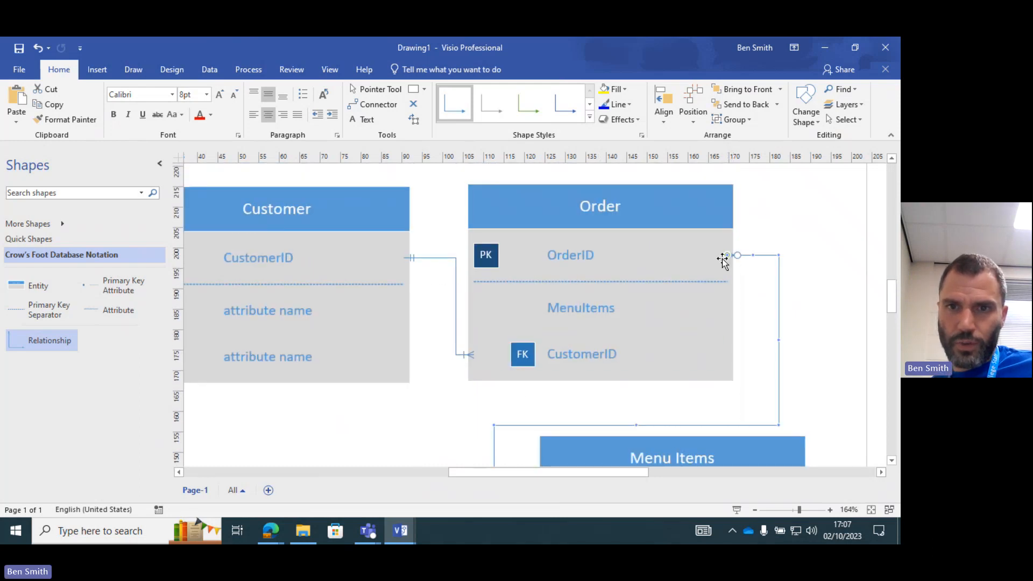
pyautogui.scroll(-7, 735, 277)
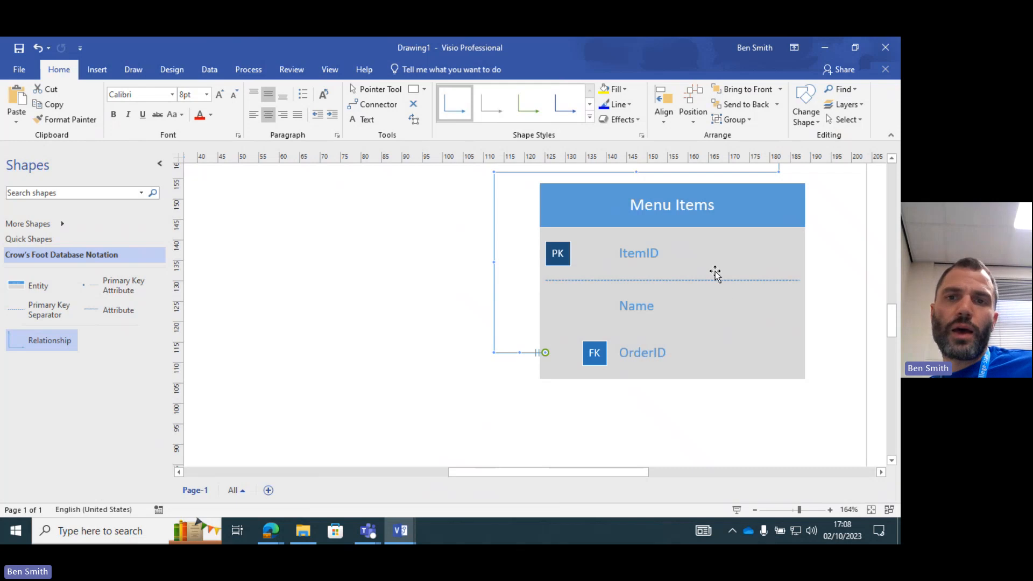
pyautogui.scroll(2, 534, 360)
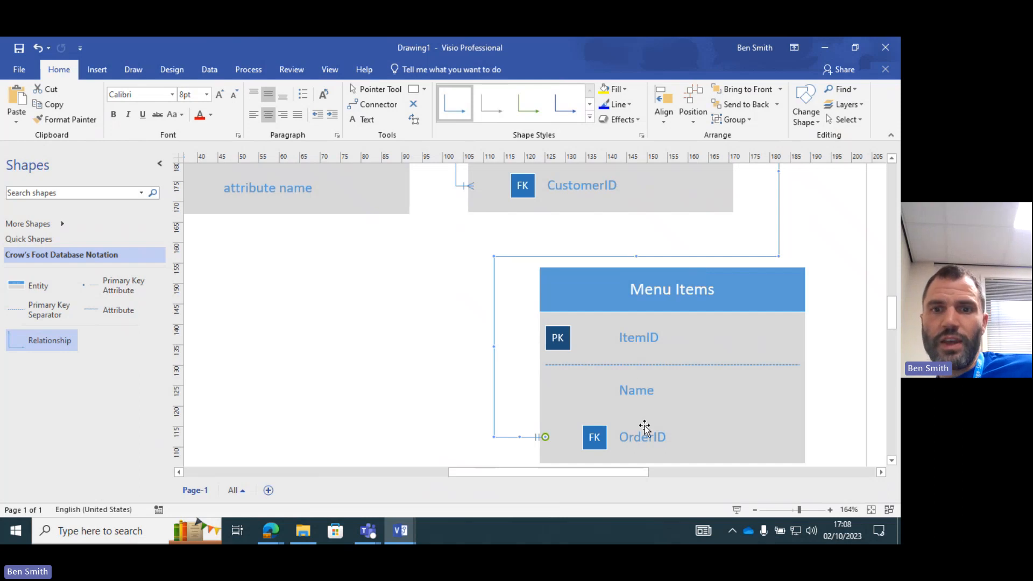
pyautogui.scroll(8, 644, 429)
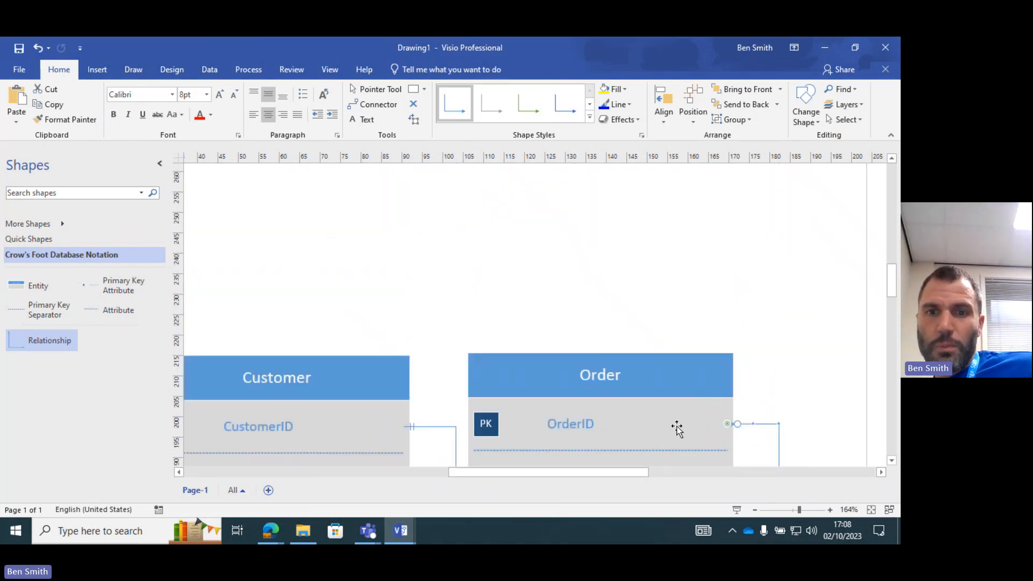
pyautogui.scroll(-6, 676, 428)
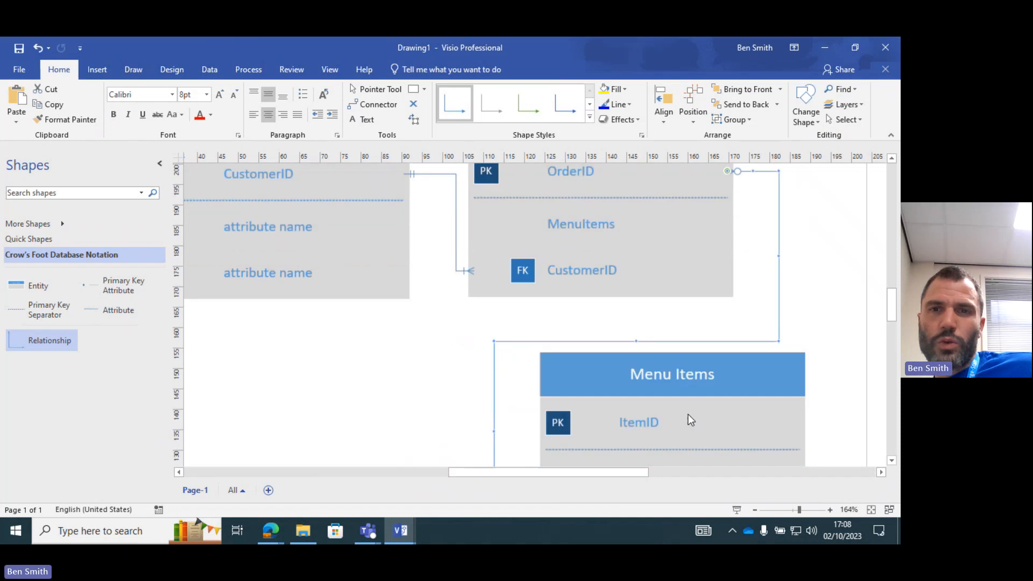
pyautogui.scroll(3, 686, 415)
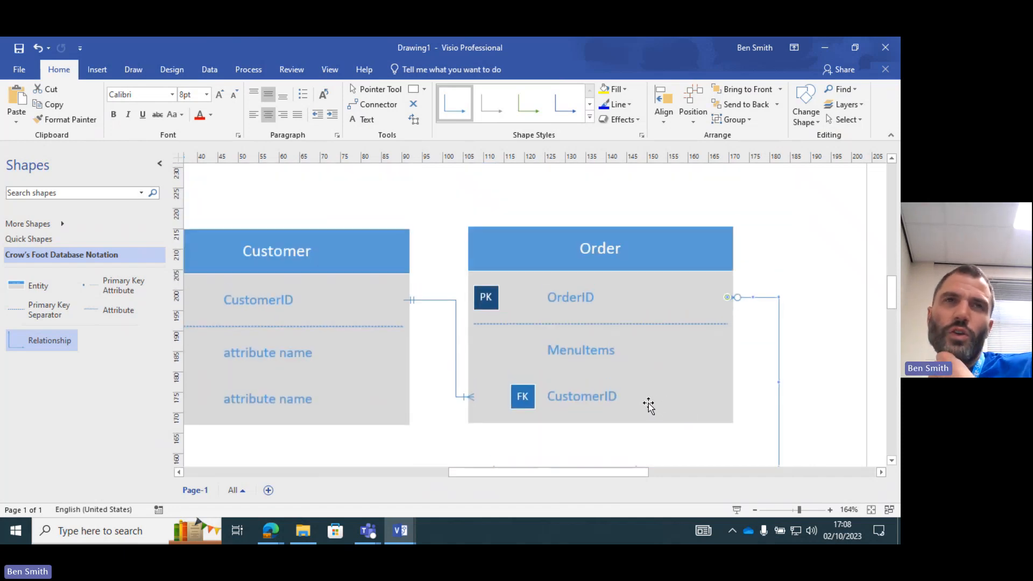
# Step: Try 1 and only 1 as the end symbol and 1 or more as the begin symbol of the Order to Menu Items relationship
pyautogui.scroll(-3, 667, 382)
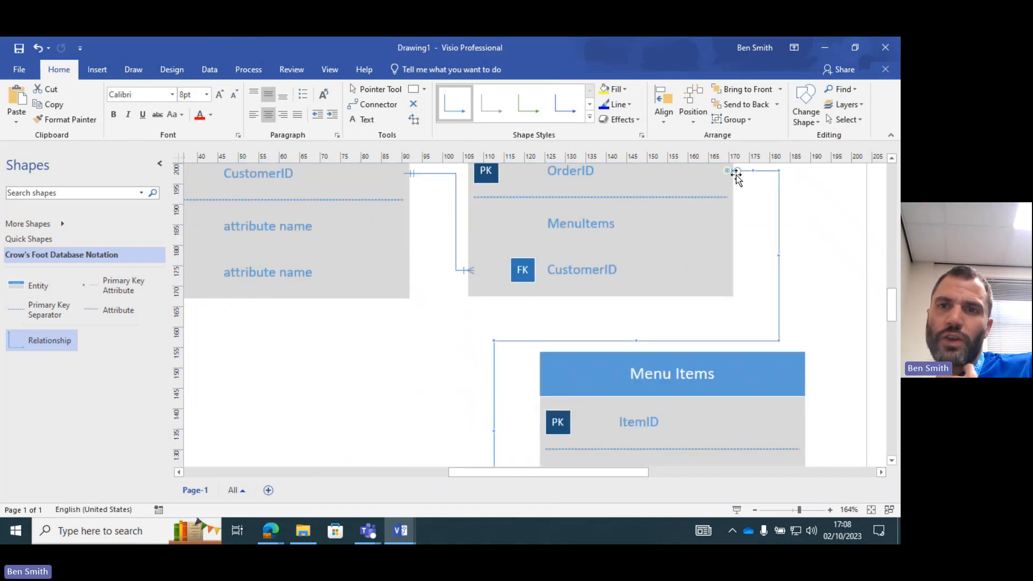
pyautogui.rightClick(736, 172)
pyautogui.moveTo(737, 214)
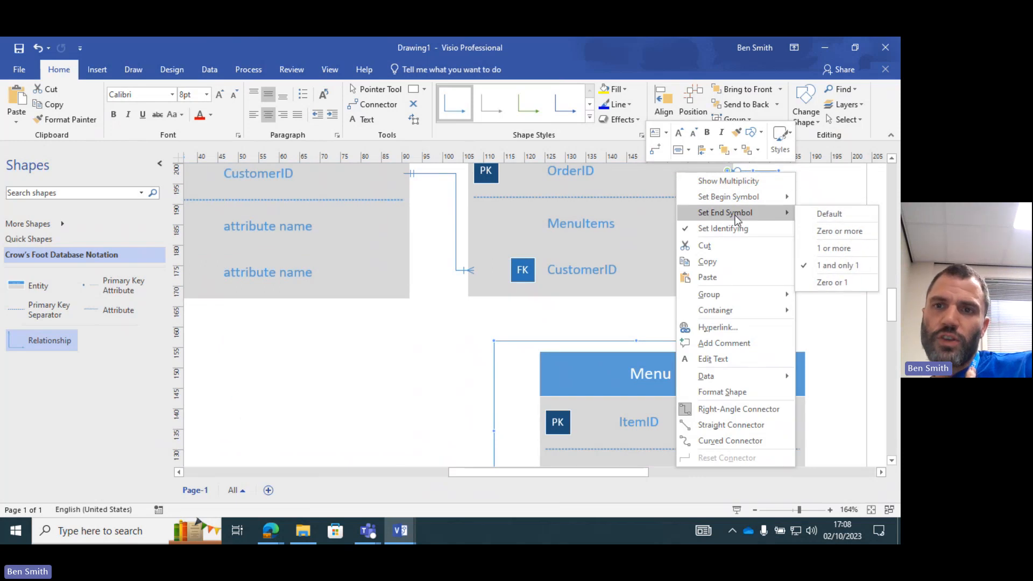
pyautogui.click(844, 263)
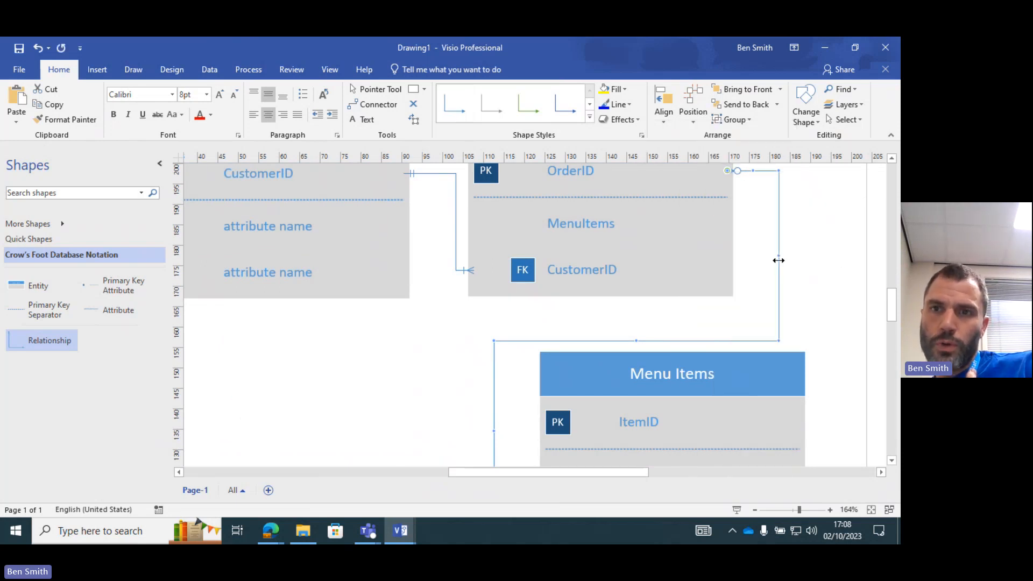
pyautogui.rightClick(728, 171)
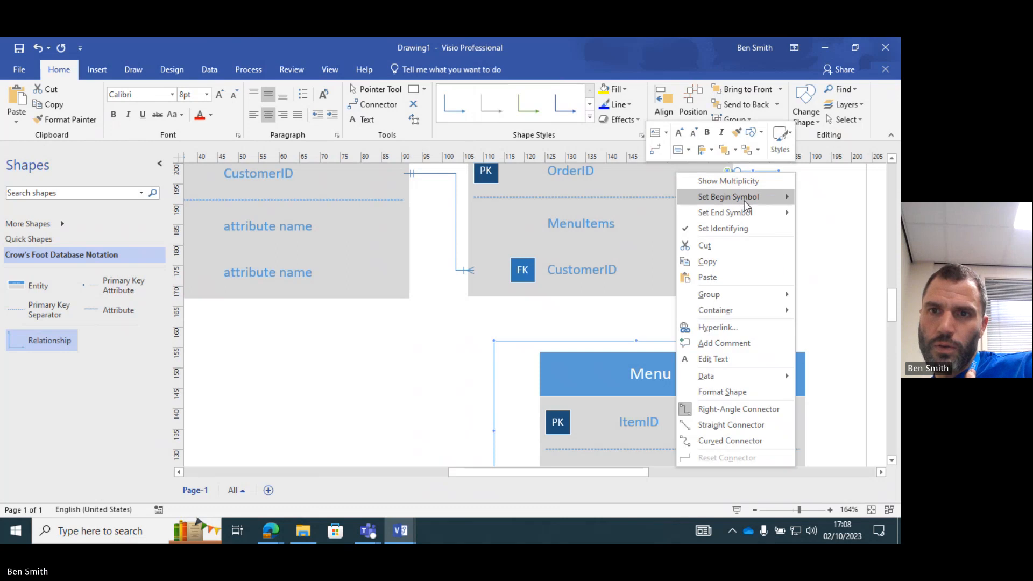
pyautogui.moveTo(747, 197)
pyautogui.click(820, 232)
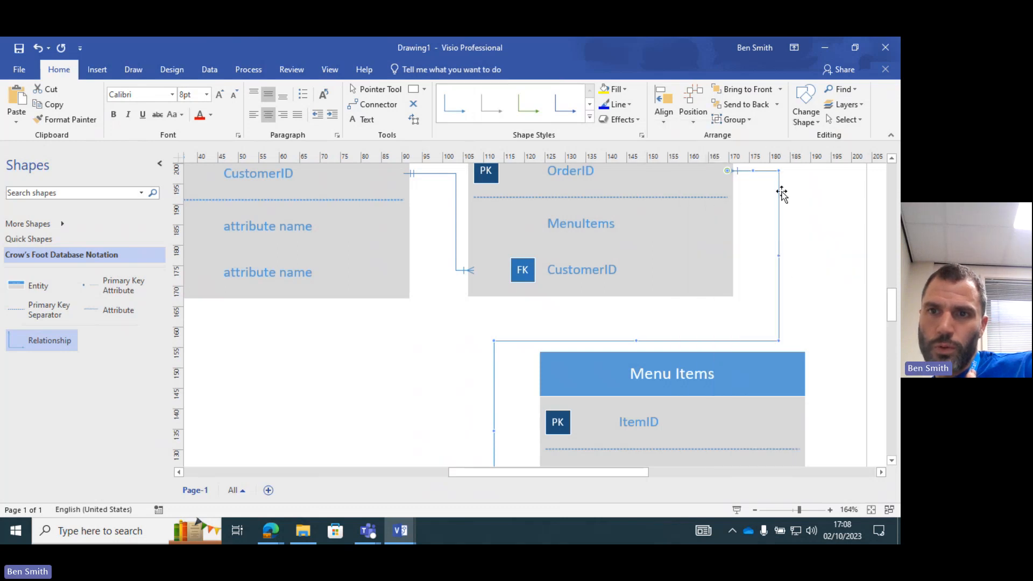
# Step: Set the begin symbol of the Order to Menu Items relationship, at Order's OrderID, to 1 and only 1
pyautogui.rightClick(726, 171)
pyautogui.moveTo(753, 199)
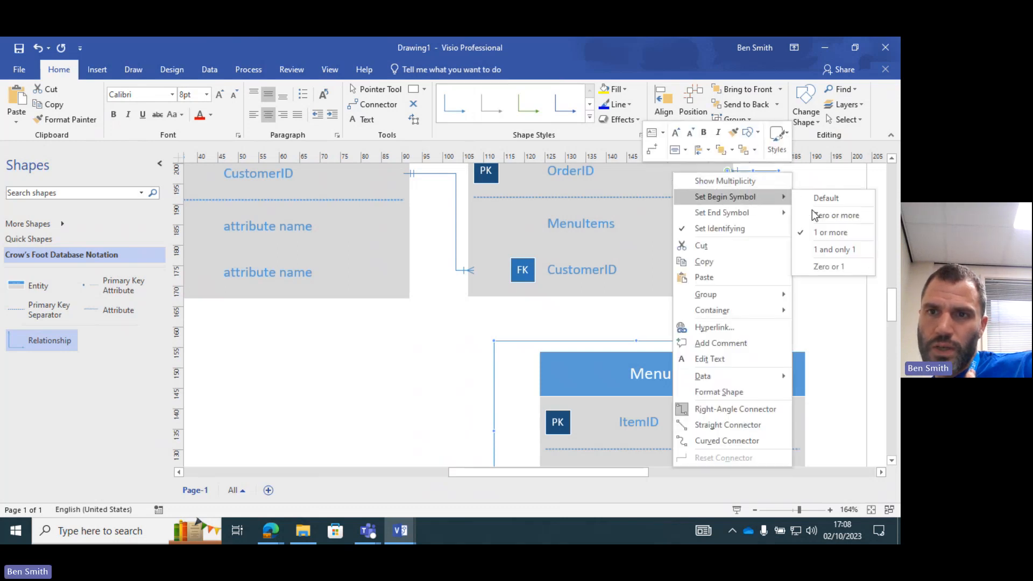
pyautogui.click(821, 248)
# Step: Set the end symbol of the relationship at the OrderID foreign key of Menu Items to 1 or more
pyautogui.scroll(-2, 495, 369)
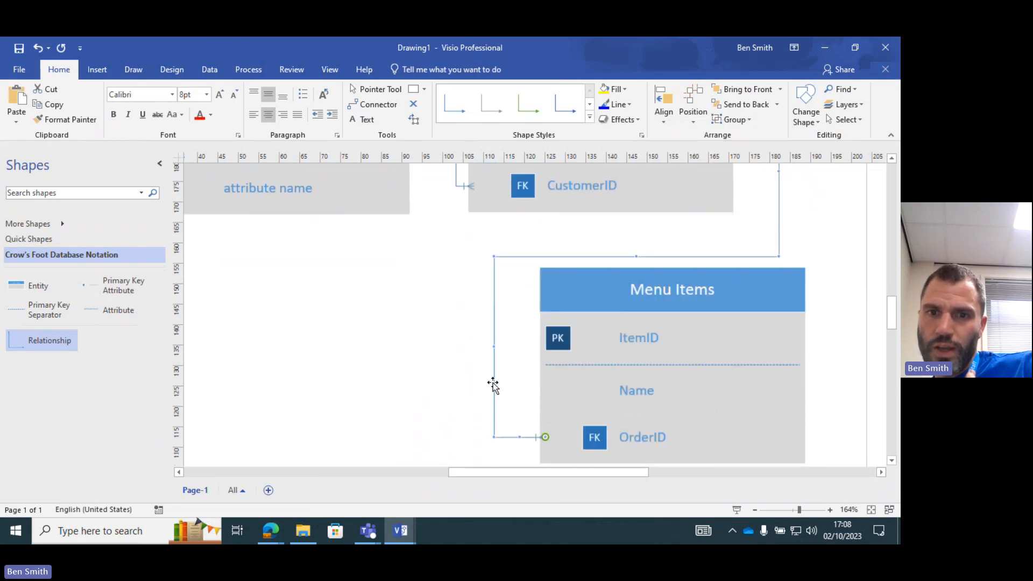
pyautogui.rightClick(545, 437)
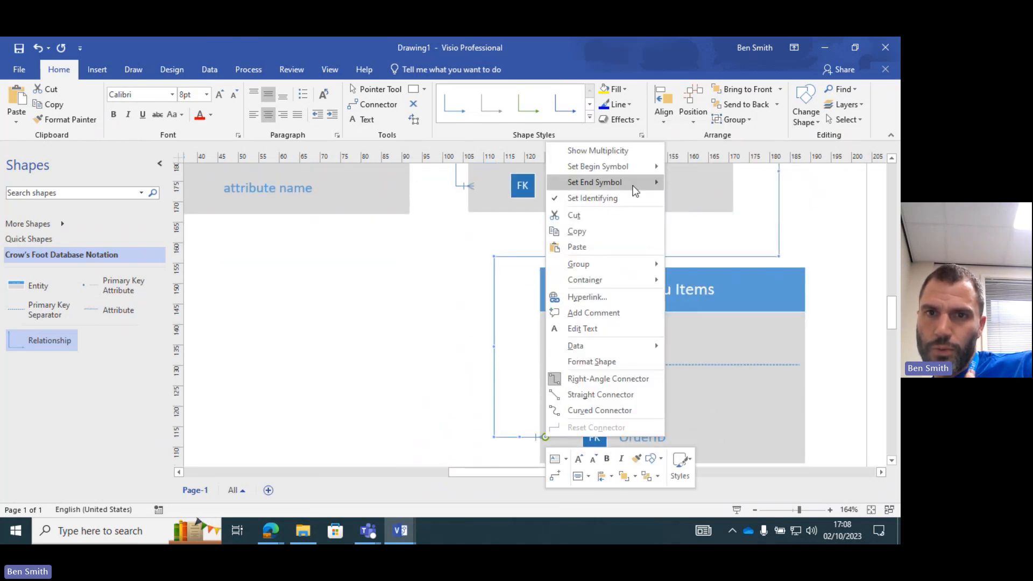
pyautogui.moveTo(635, 189)
pyautogui.click(709, 208)
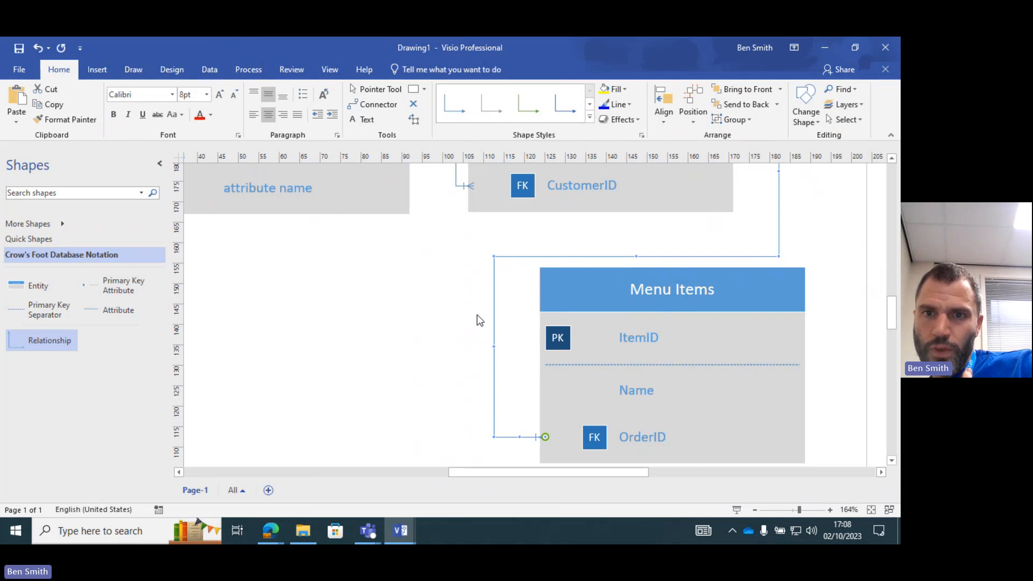
# Step: Examine the relationship lines and cardinality symbols linking the Customer, Order and Menu Items entities across the whole diagram
pyautogui.scroll(4, 468, 344)
pyautogui.scroll(-6, 672, 334)
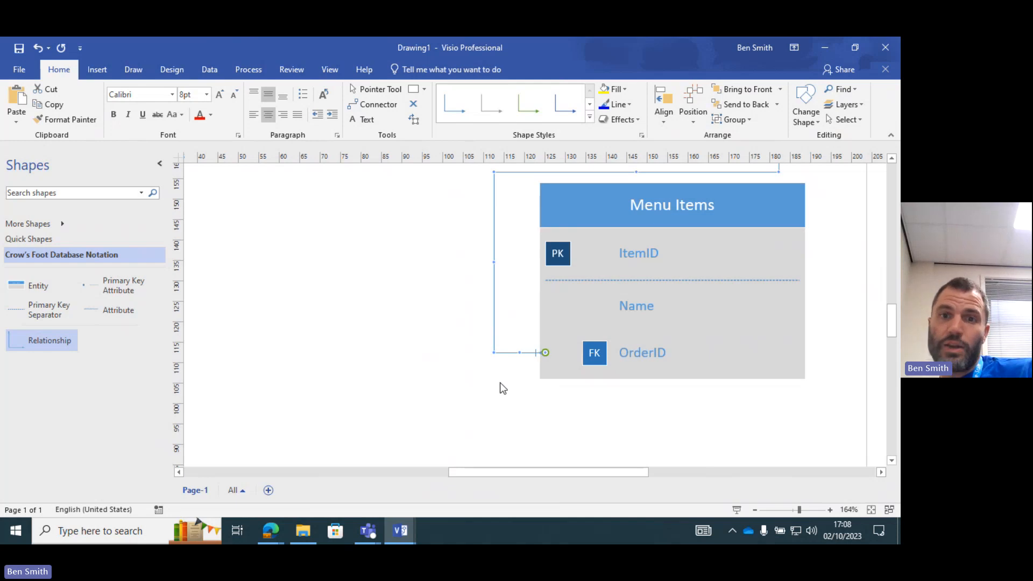
pyautogui.scroll(5, 500, 387)
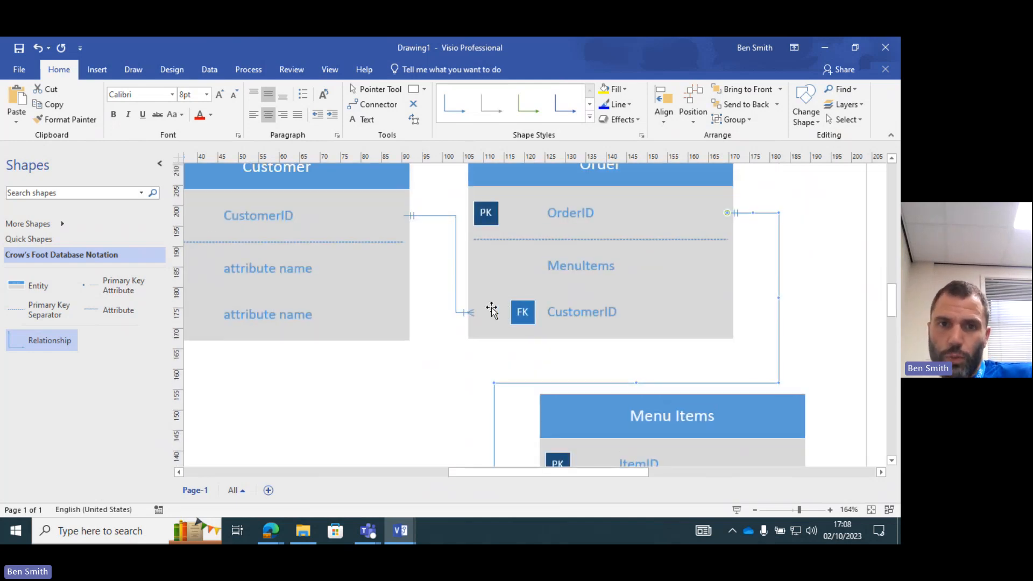
pyautogui.scroll(2, 424, 398)
pyautogui.scroll(-5, 434, 401)
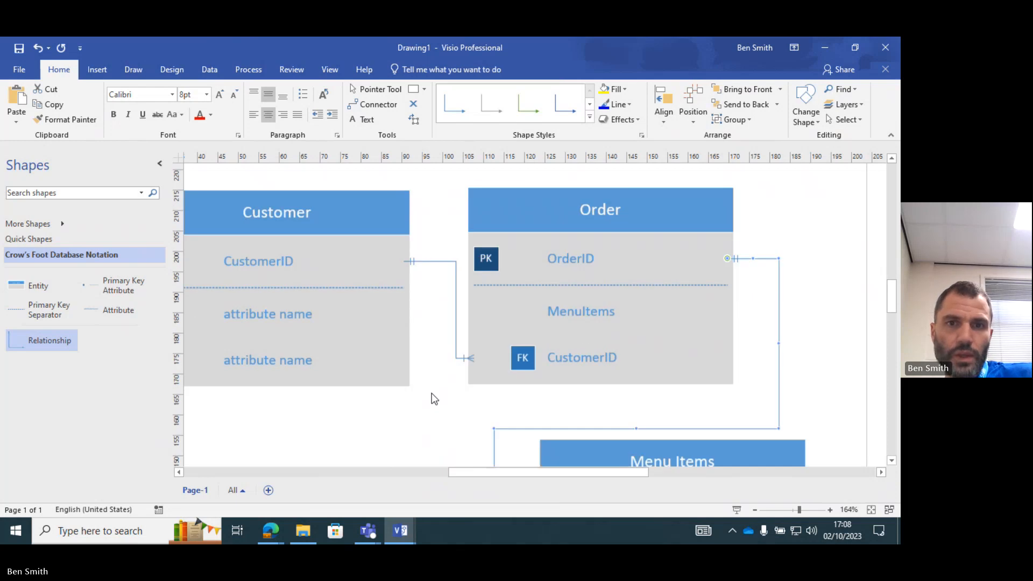
pyautogui.scroll(-2, 424, 406)
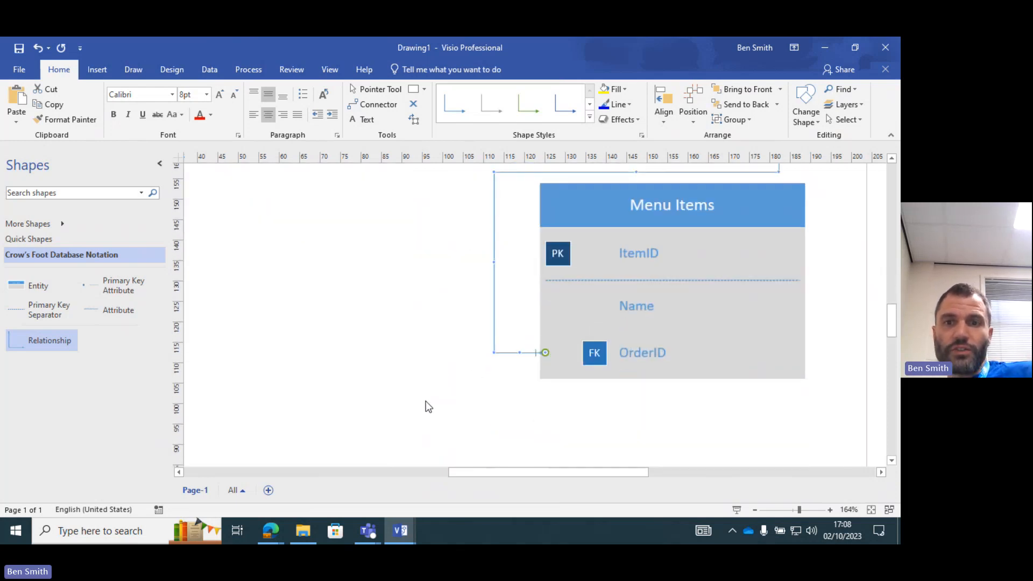
pyautogui.scroll(3, 433, 394)
pyautogui.scroll(-3, 420, 372)
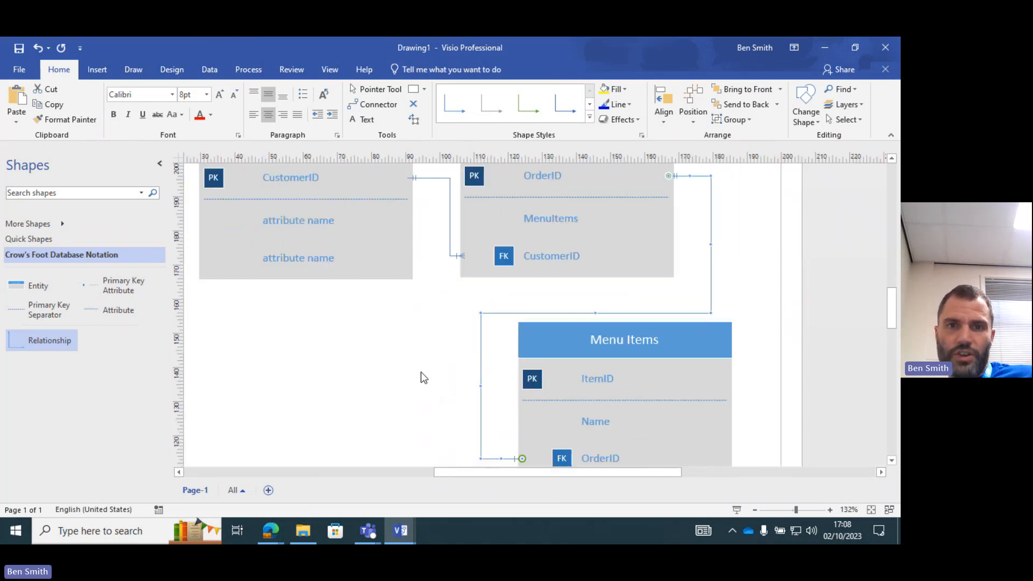
pyautogui.scroll(2, 420, 372)
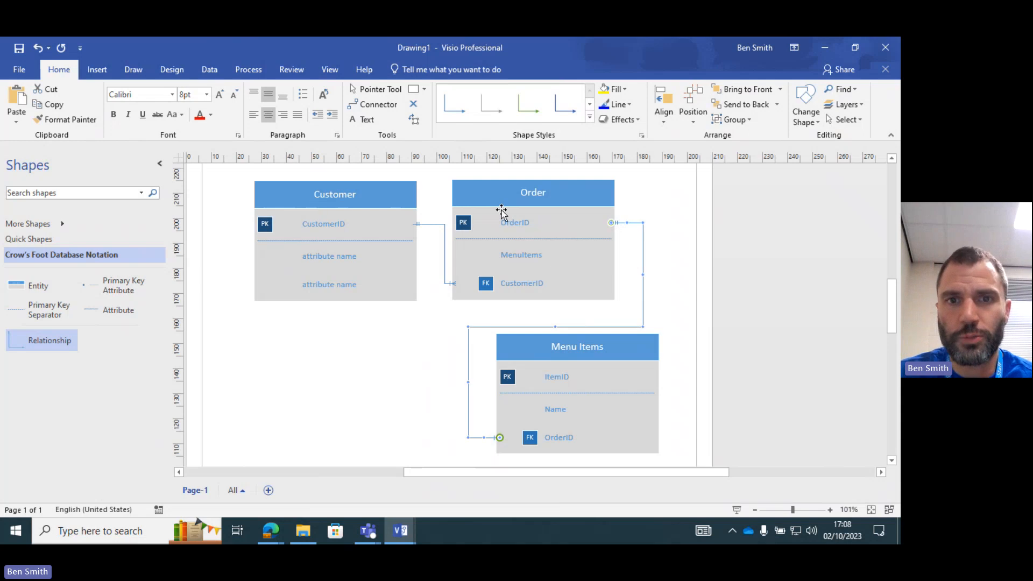
# Step: Rename the two placeholder attributes of the Customer entity to name and email
pyautogui.click(328, 261)
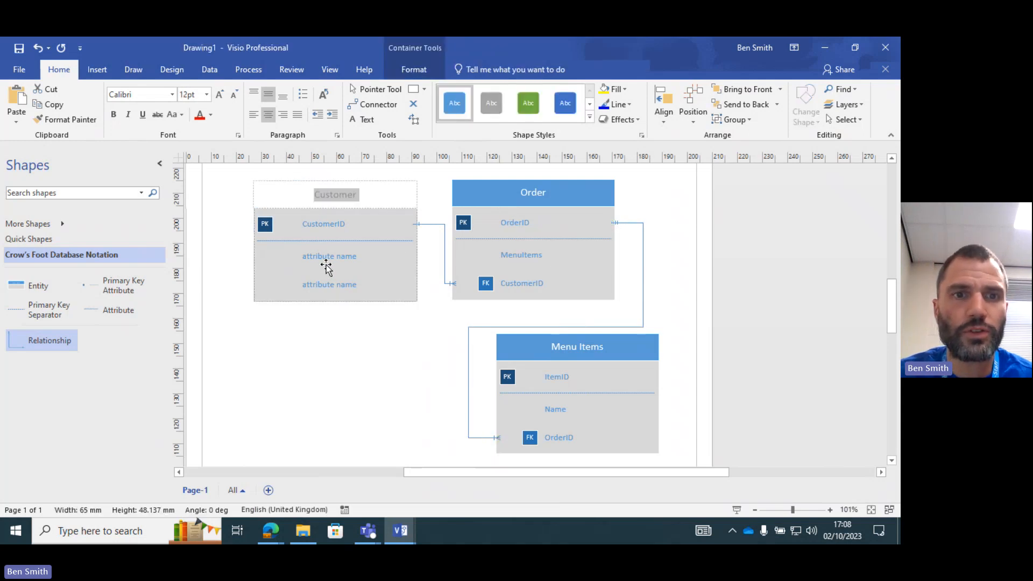
pyautogui.doubleClick(330, 263)
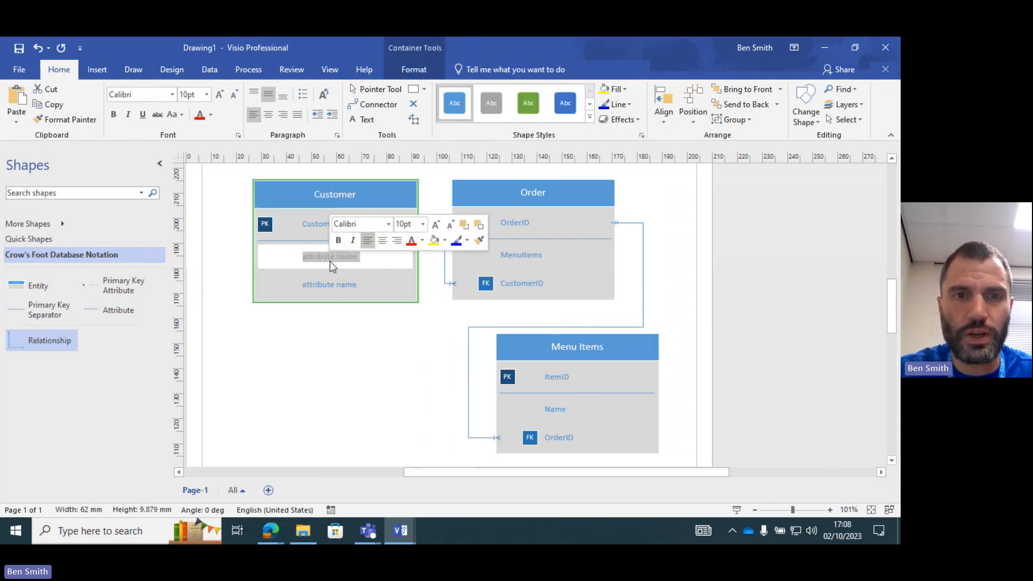
pyautogui.write('name')
pyautogui.doubleClick(328, 283)
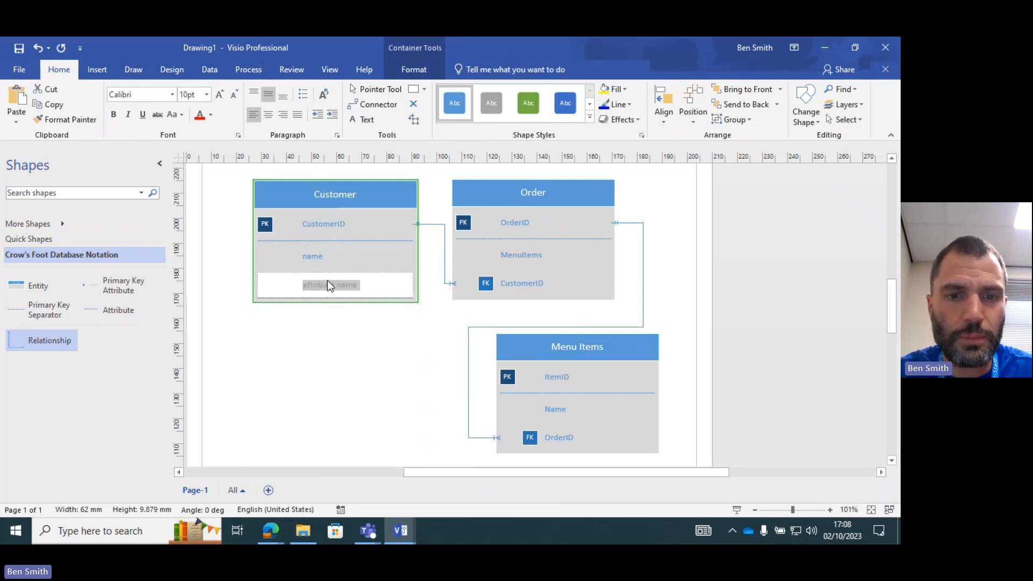
pyautogui.write('email')
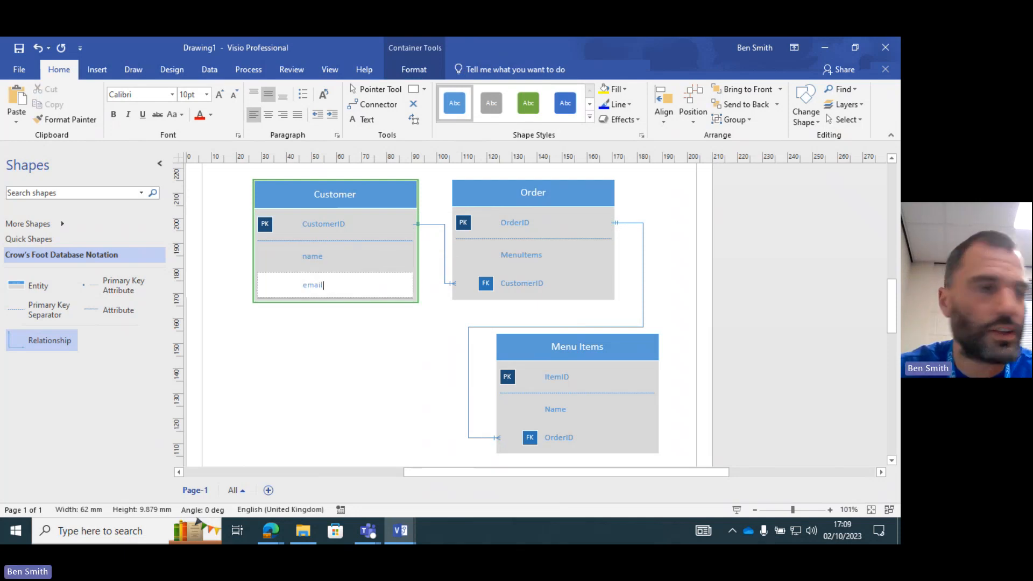
pyautogui.click(396, 403)
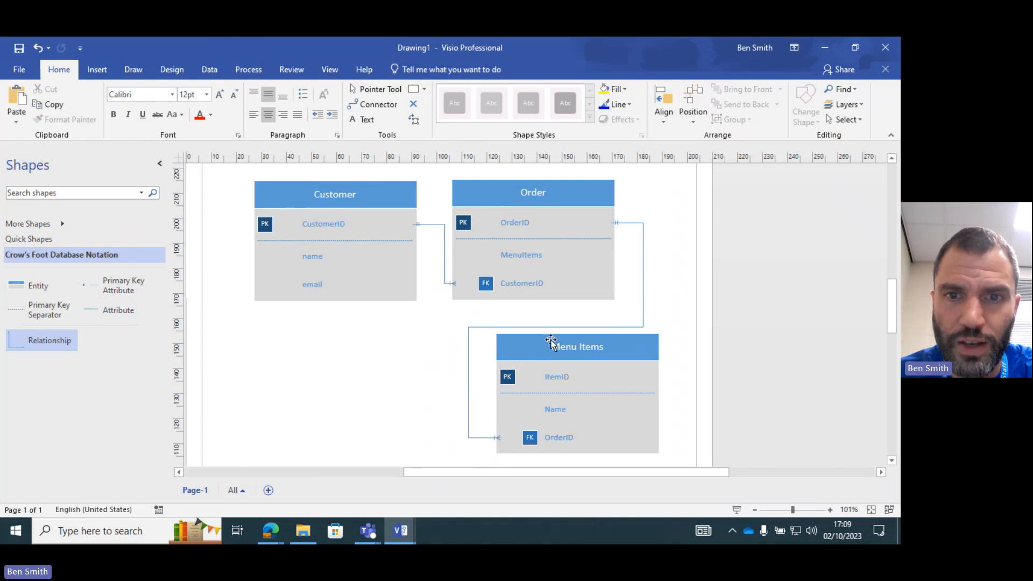
# Step: Switch to the 5 - Entity Relationship ERD presentation in Microsoft Edge, examine the example diagram on slide 6, and return to Visio
pyautogui.scroll(-2, 549, 328)
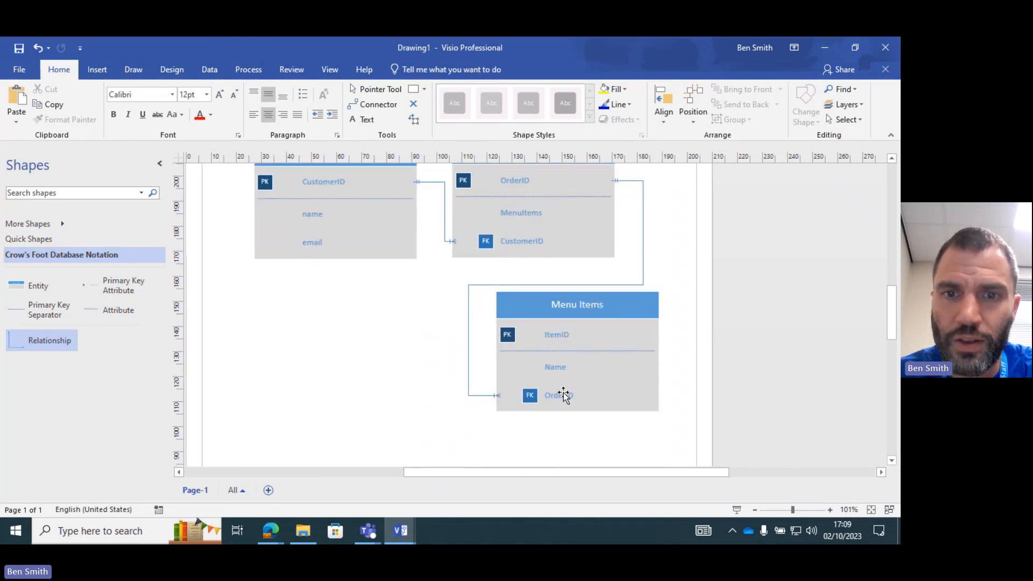
pyautogui.scroll(2, 562, 390)
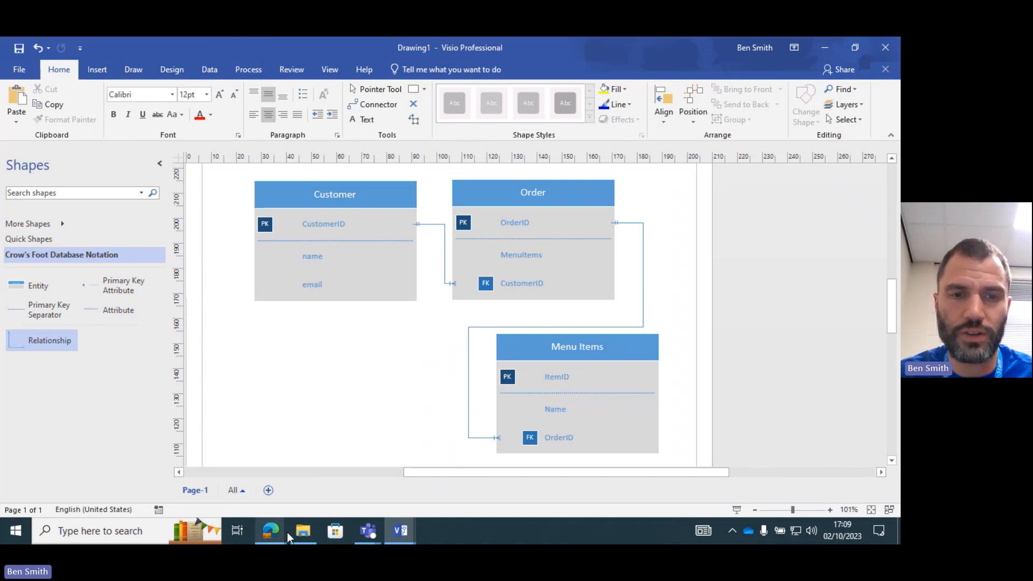
pyautogui.press('super+Tab')
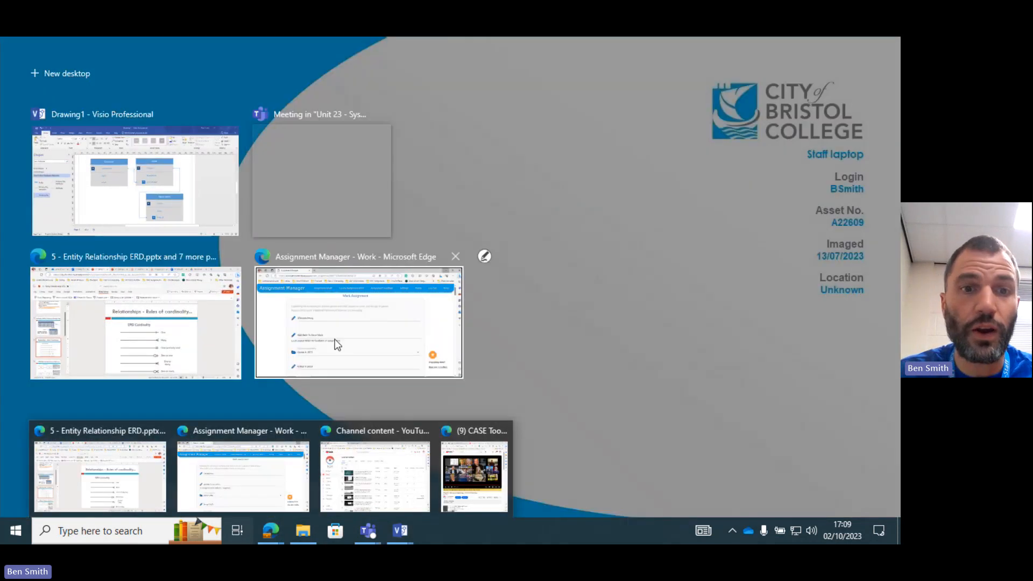
pyautogui.click(208, 325)
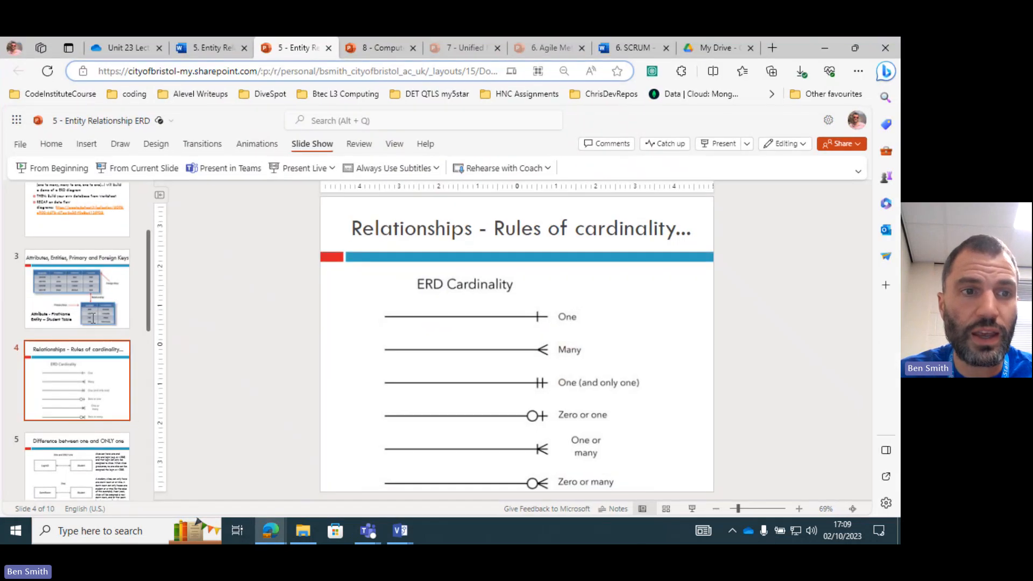
pyautogui.scroll(1, 86, 318)
pyautogui.scroll(1, 86, 319)
pyautogui.scroll(-6, 97, 312)
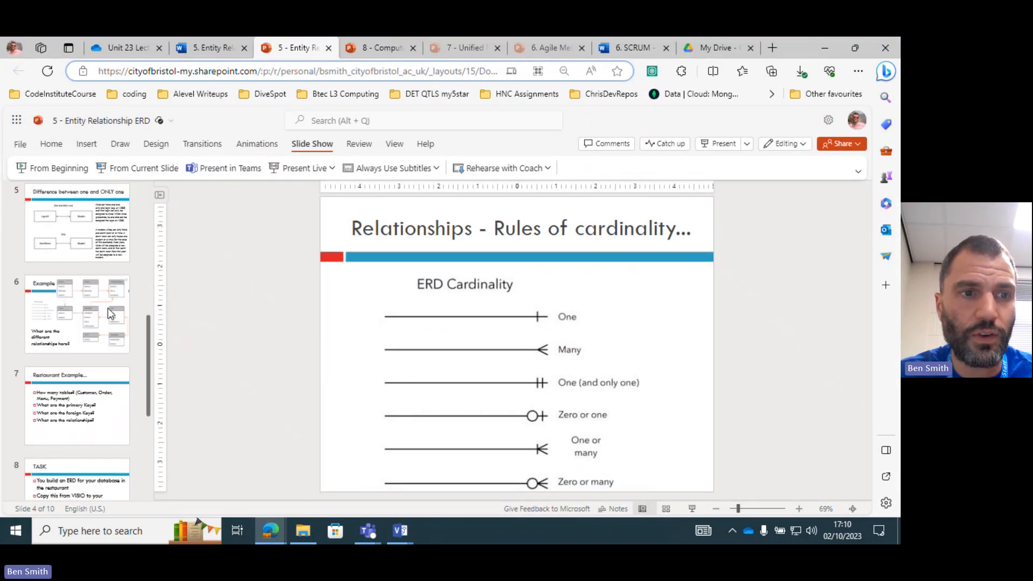
pyautogui.click(108, 308)
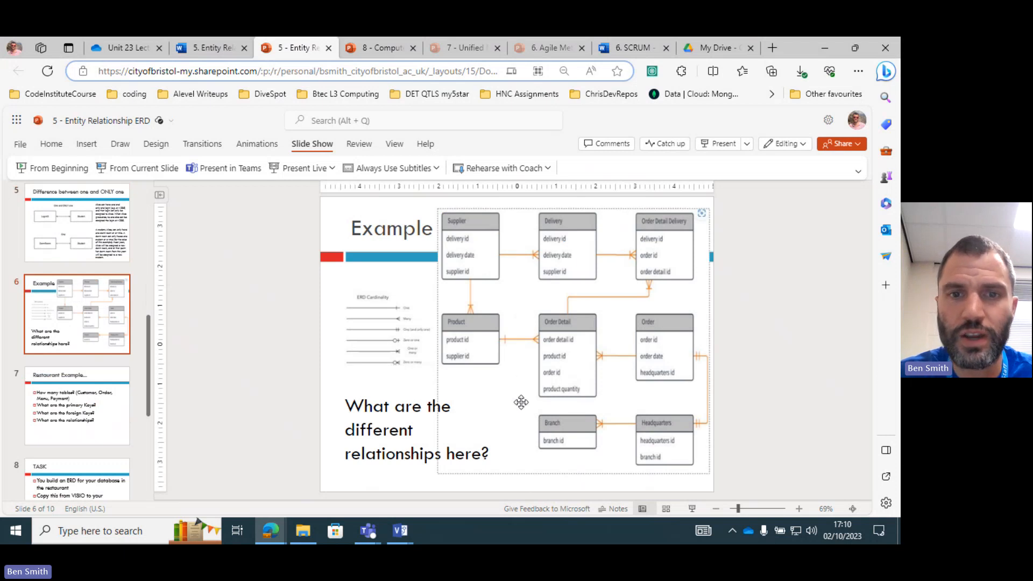
pyautogui.click(823, 47)
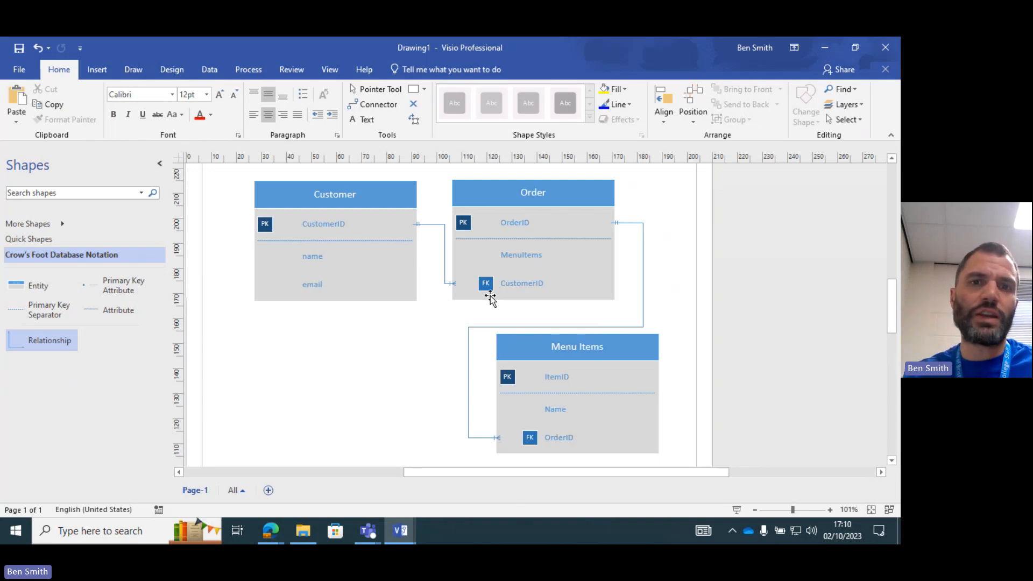
# Step: Switch back to the Entity Relationship ERD presentation in Microsoft Edge and view slide 3 on attributes, entities, primary and foreign keys
pyautogui.moveTo(270, 531)
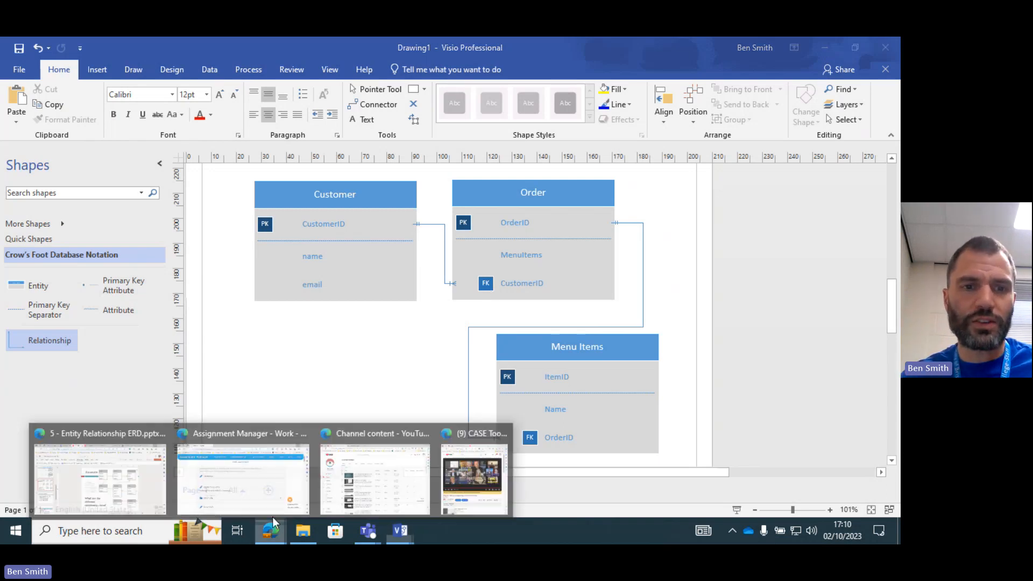
pyautogui.moveTo(276, 473)
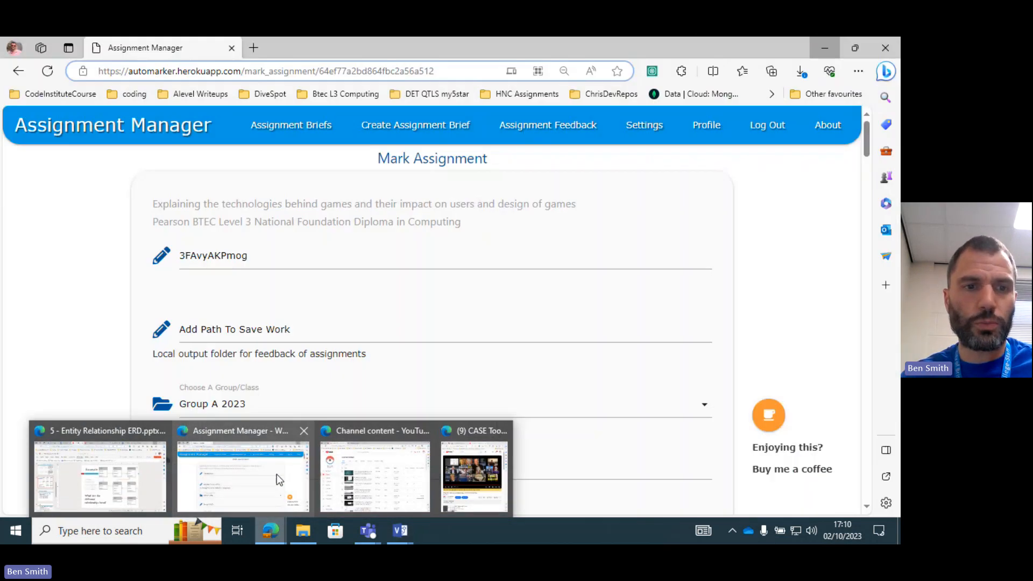
pyautogui.click(164, 471)
pyautogui.scroll(3, 101, 308)
pyautogui.scroll(2, 100, 317)
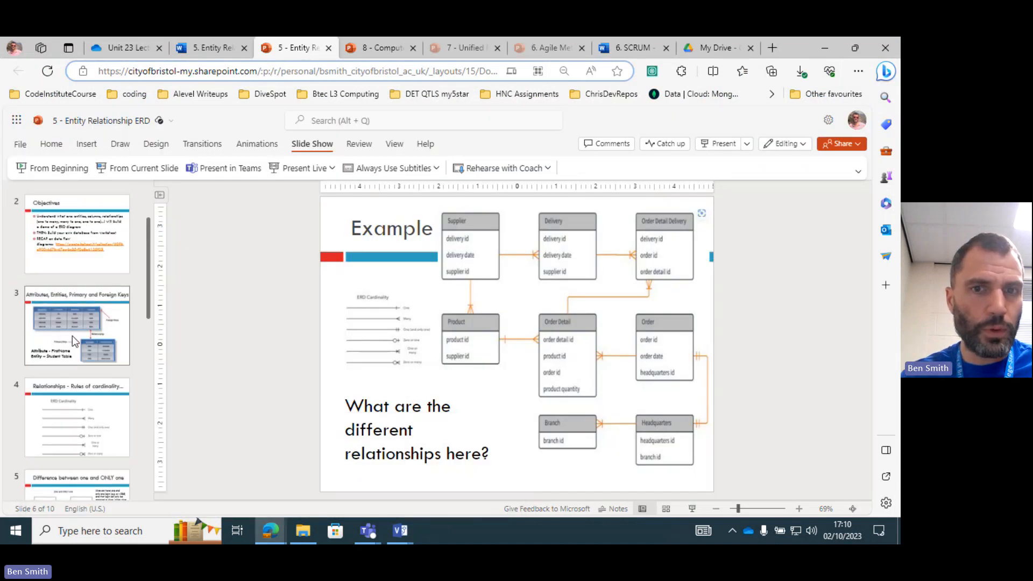
pyautogui.click(72, 336)
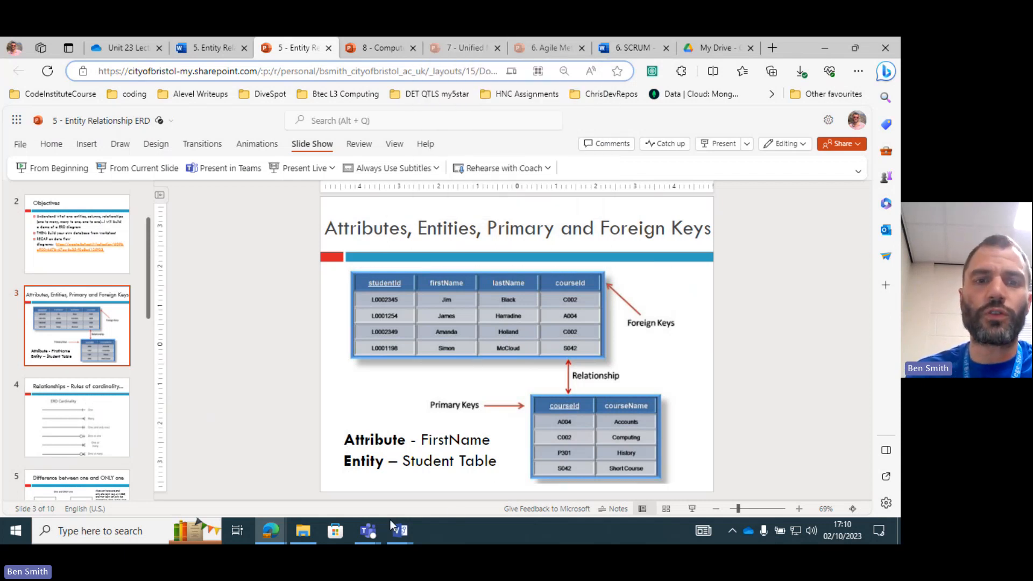
pyautogui.moveTo(368, 530)
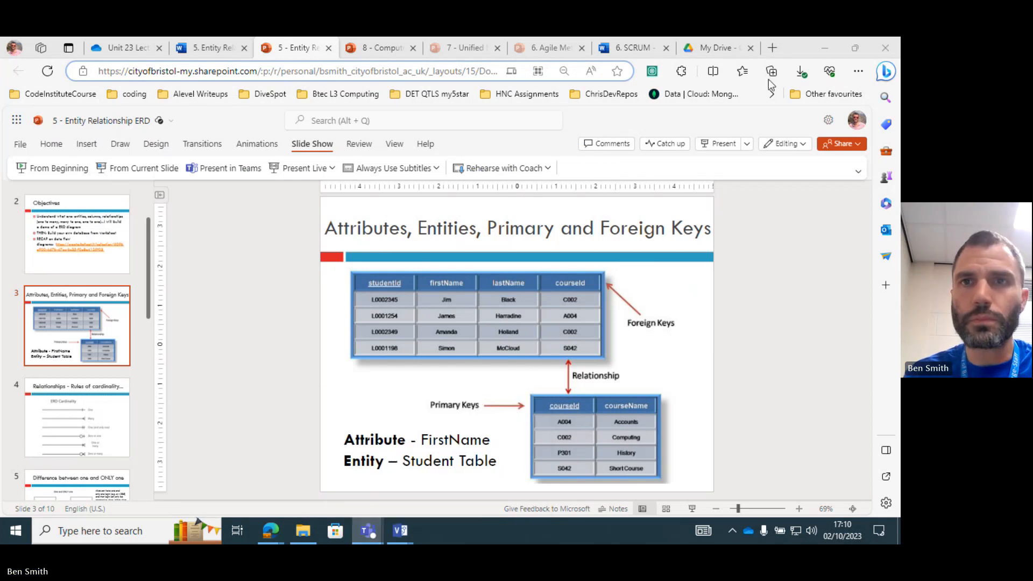